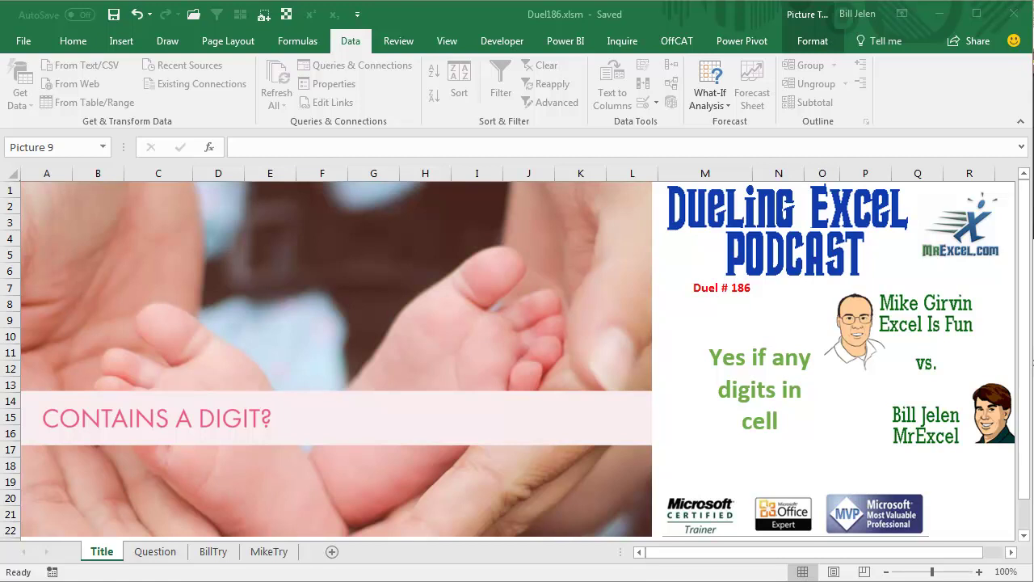
Switch to the Question sheet and select the first code in A2.
left_click(159, 552)
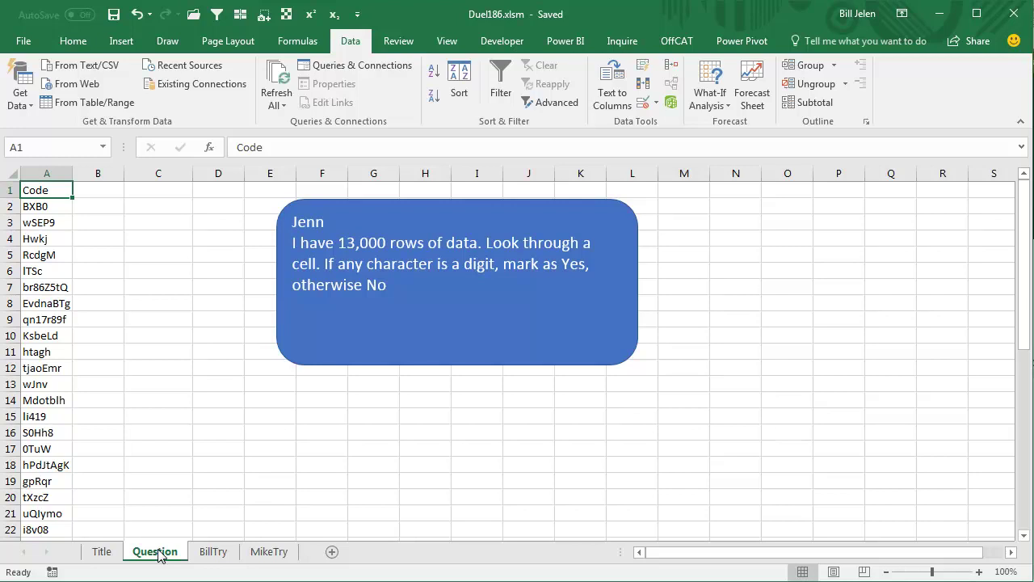
key("Down")
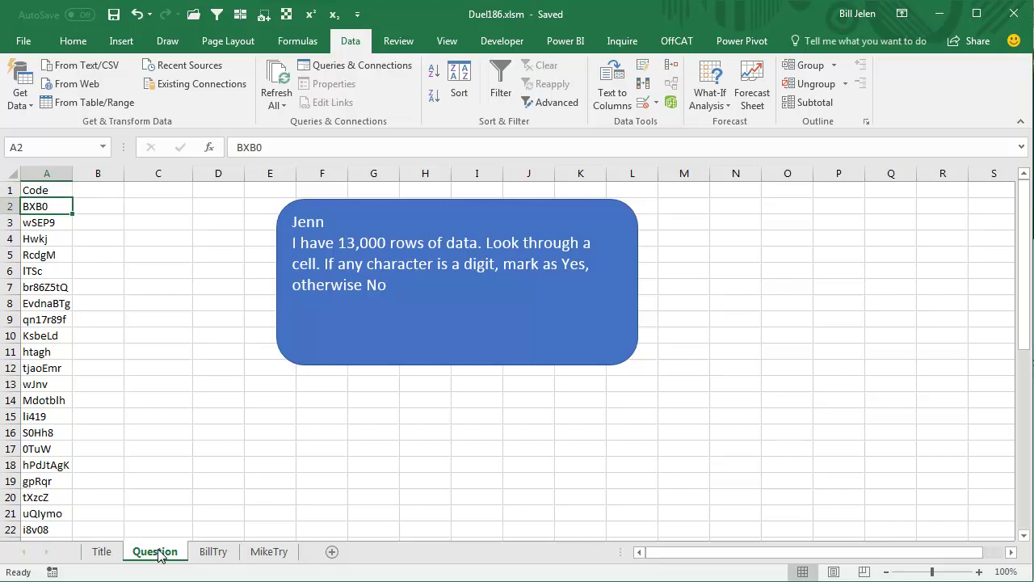
Insert a new row 2 and enter the test code a9f8d7d6s5f4e3s2a10 in A2.
key("alt+i")
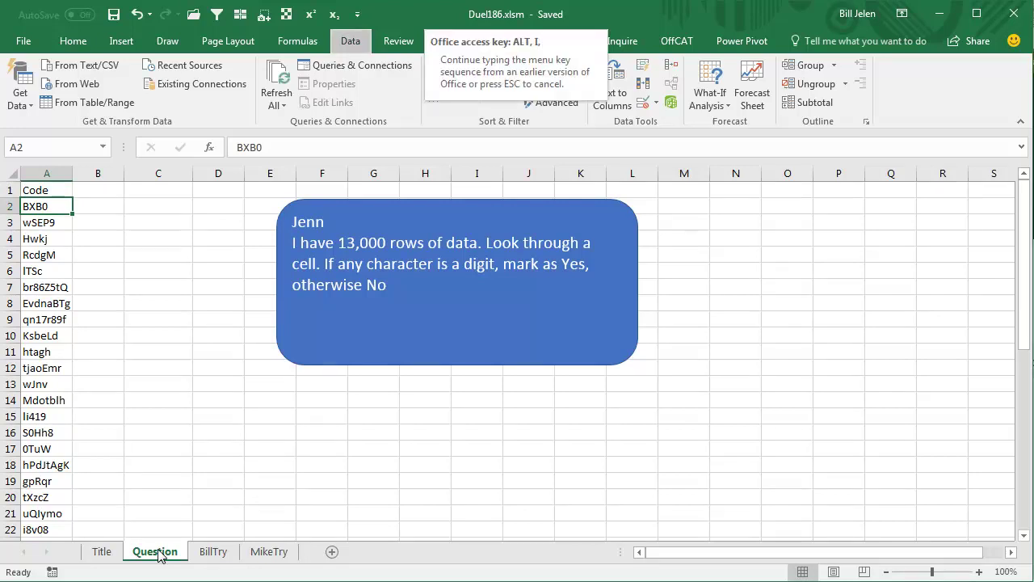
key("r")
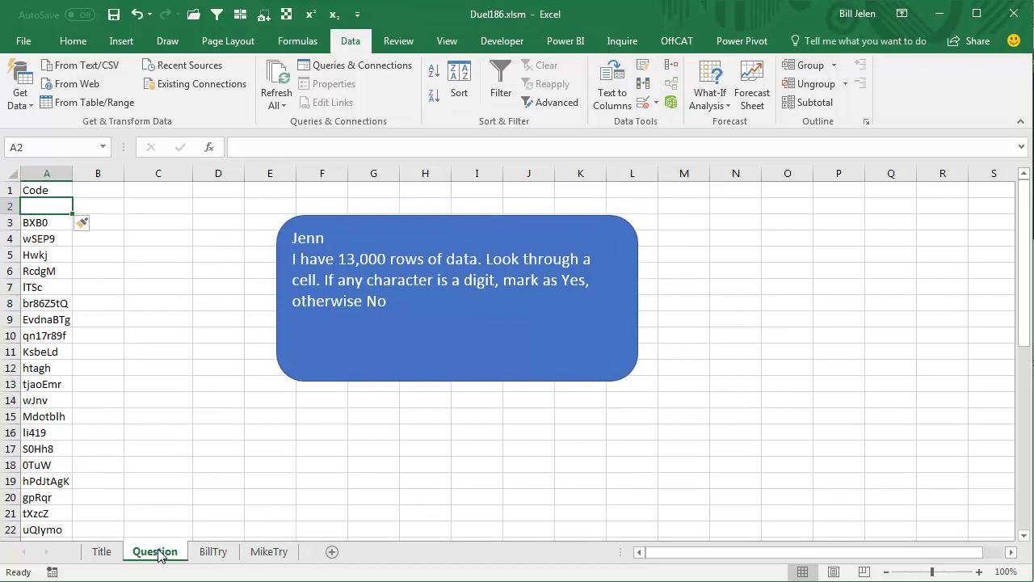
type("a")
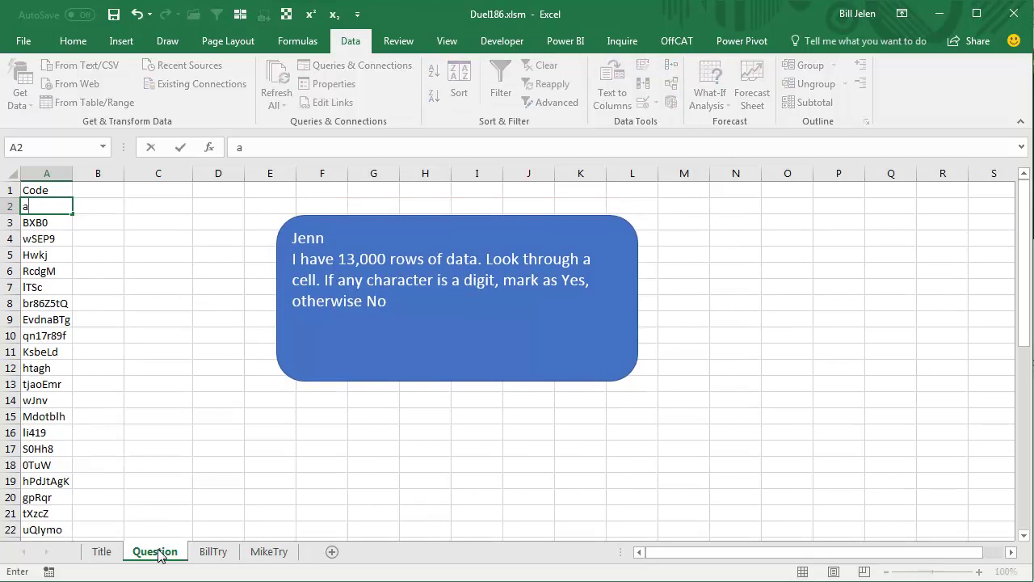
type("9f8")
type("d7d")
type("6s")
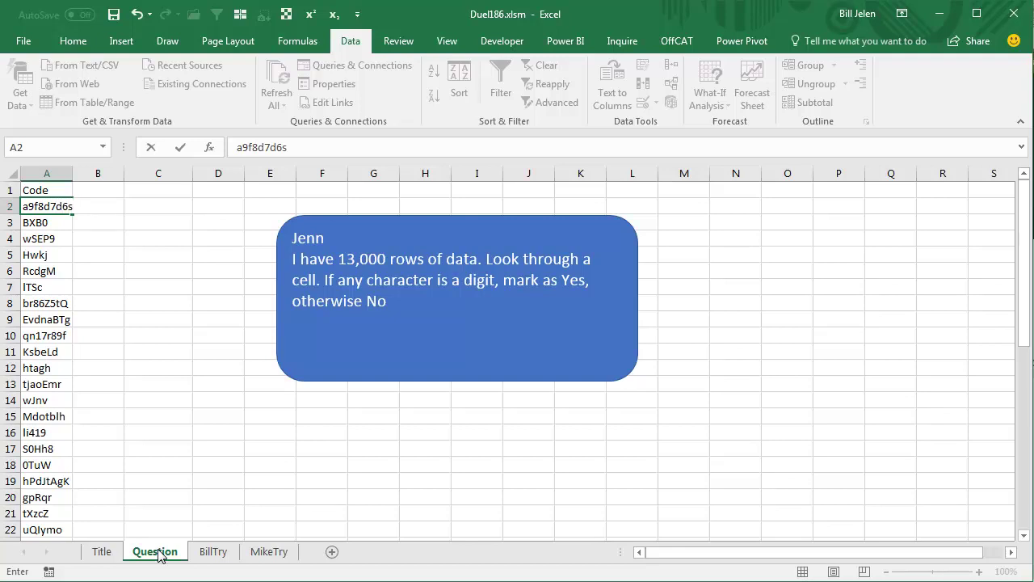
type("5f4e")
type("3s")
type("3")
key("BackSpace")
type("2")
type("a1")
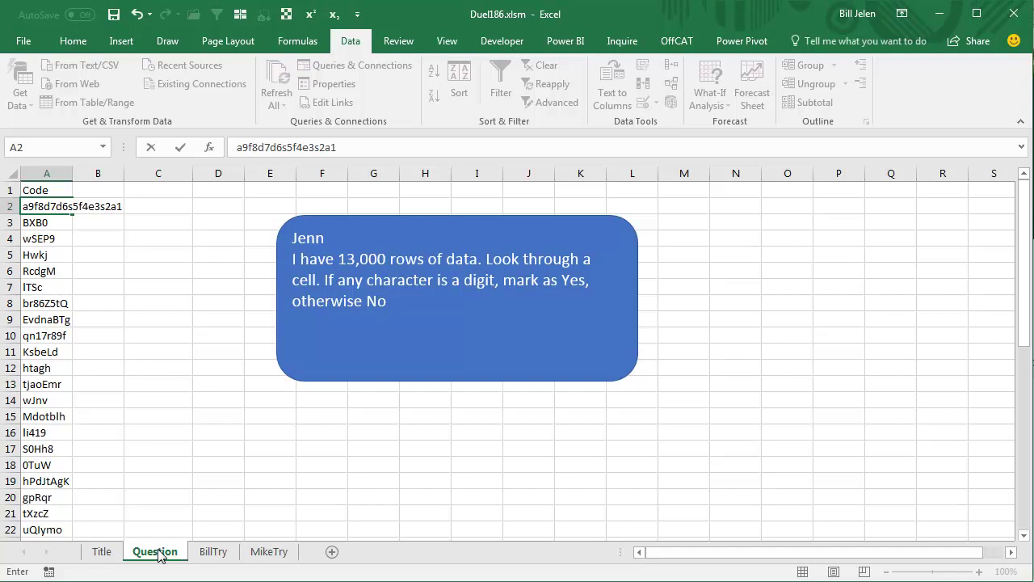
type("0")
key("Up")
Autofit column A to the width of the test code.
key("Down")
key("alt+o")
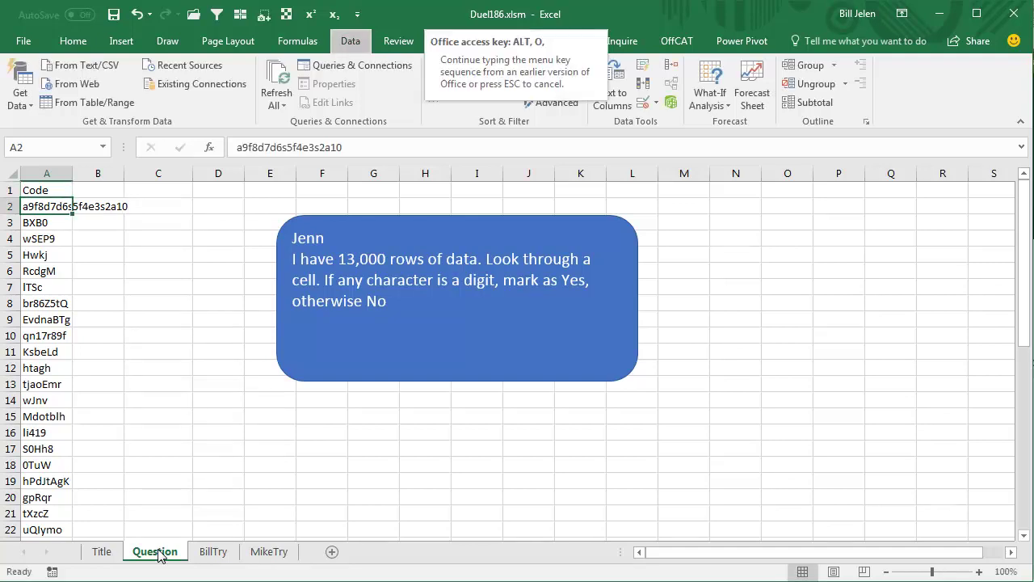
key("c")
key("a")
key("Right")
Add a 'Fix It' header in B1 and copy the test code into B2.
key("Up")
type("Fi")
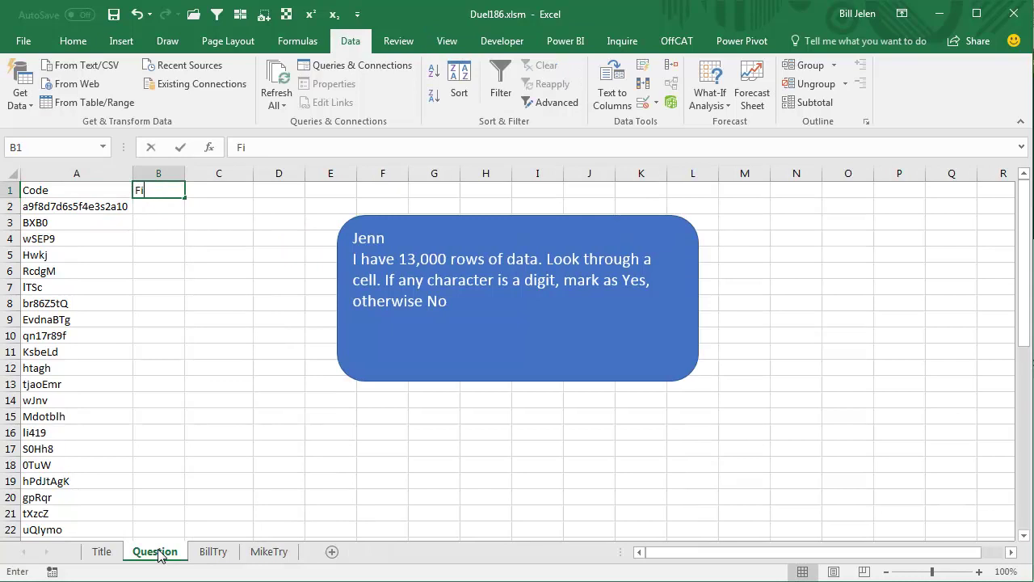
type("x It")
key("Return")
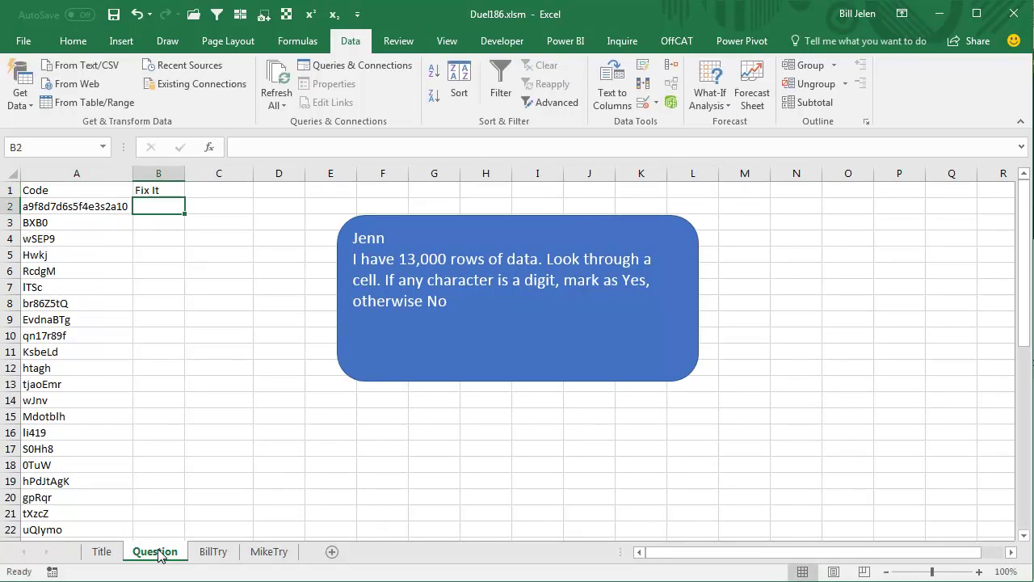
key("Left")
key("ctrl+c")
key("Right")
key("ctrl+v")
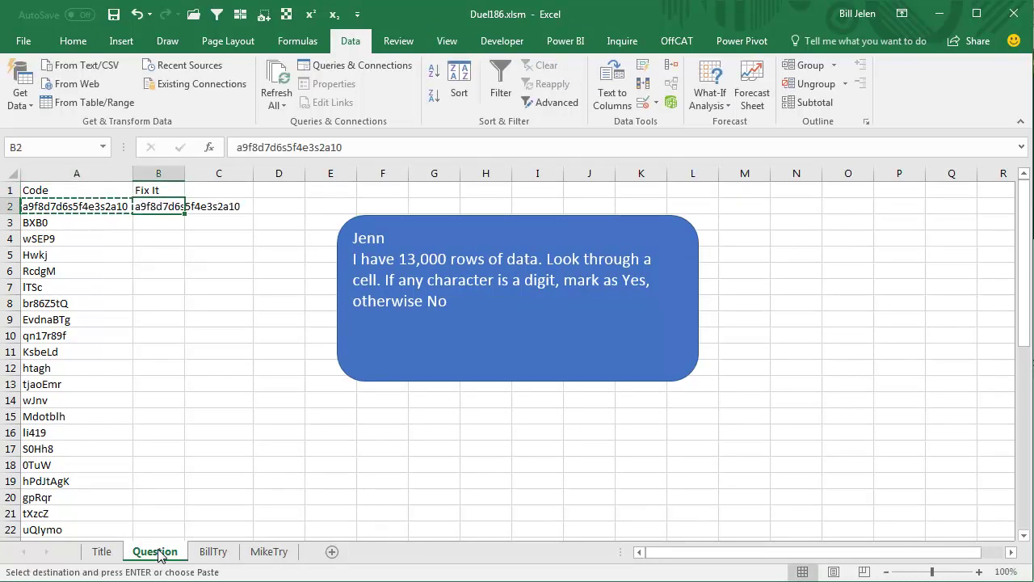
Strip the digits in B2 to leave afddsfesa, then Flash Fill column B.
key("F2")
key("Home")
key("Right")
key("Delete")
key("Right")
key("Delete")
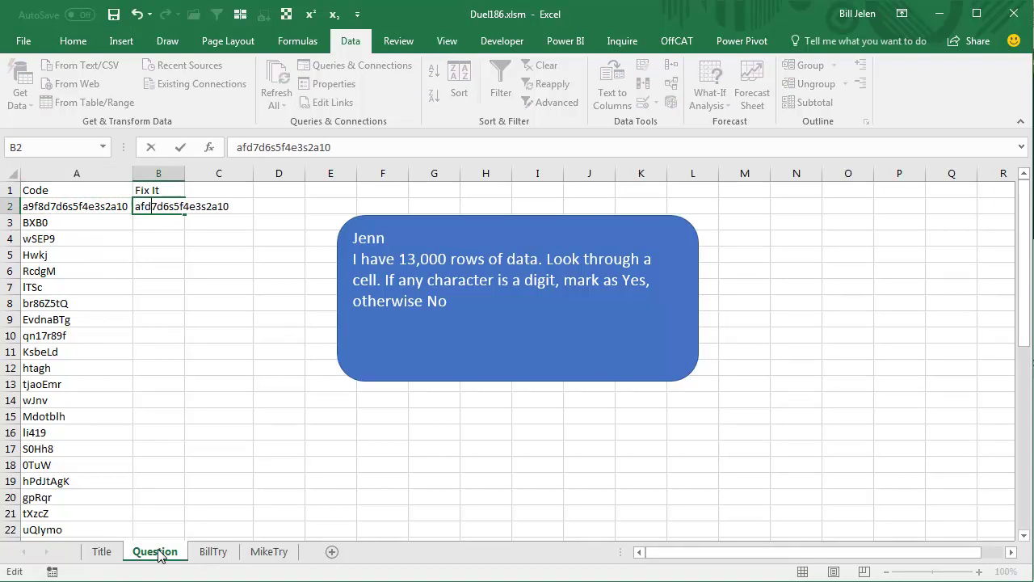
key("Right")
key("Delete")
key("Right")
key("BackSpace")
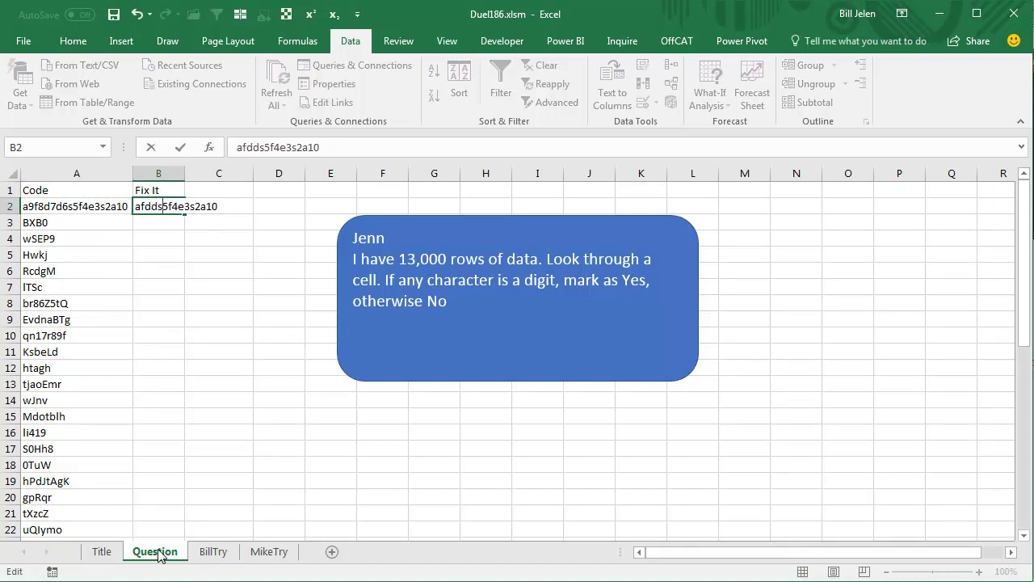
key("Delete")
key("Right")
key("Delete")
key("Right")
key("Delete")
key("Right")
key("Delete")
key("Right")
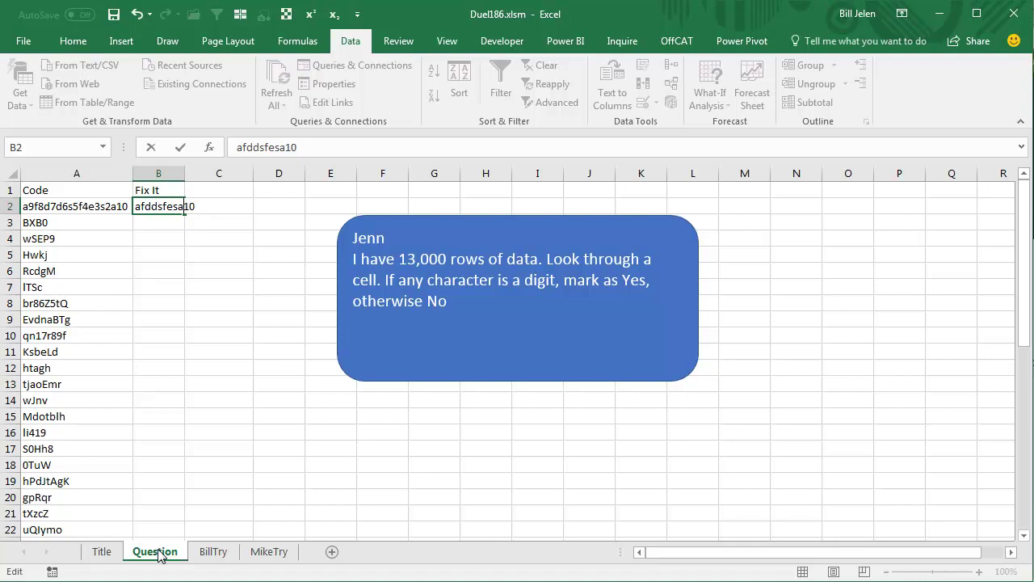
key("Delete")
key("Delete")
key("Return")
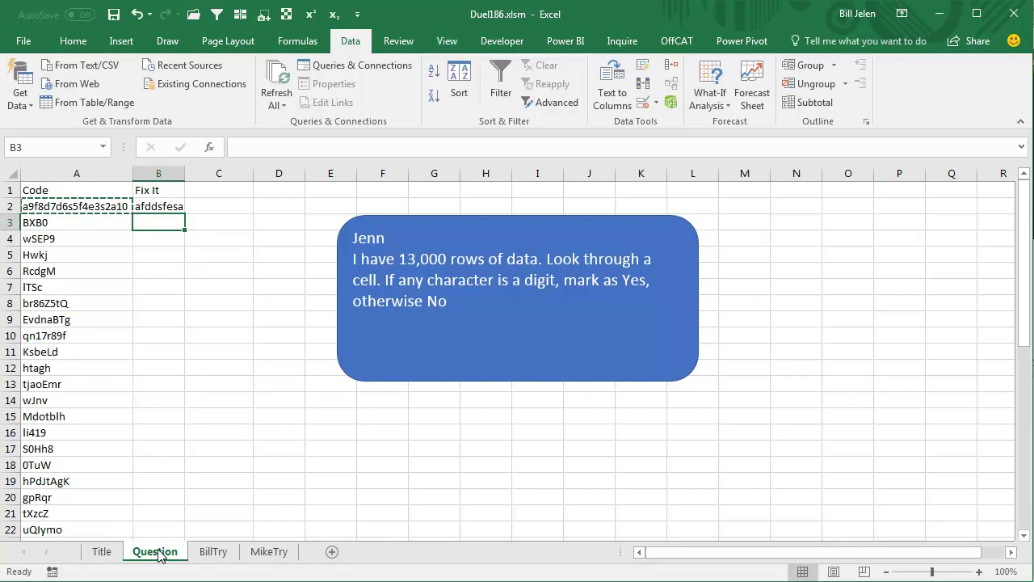
key("ctrl+e")
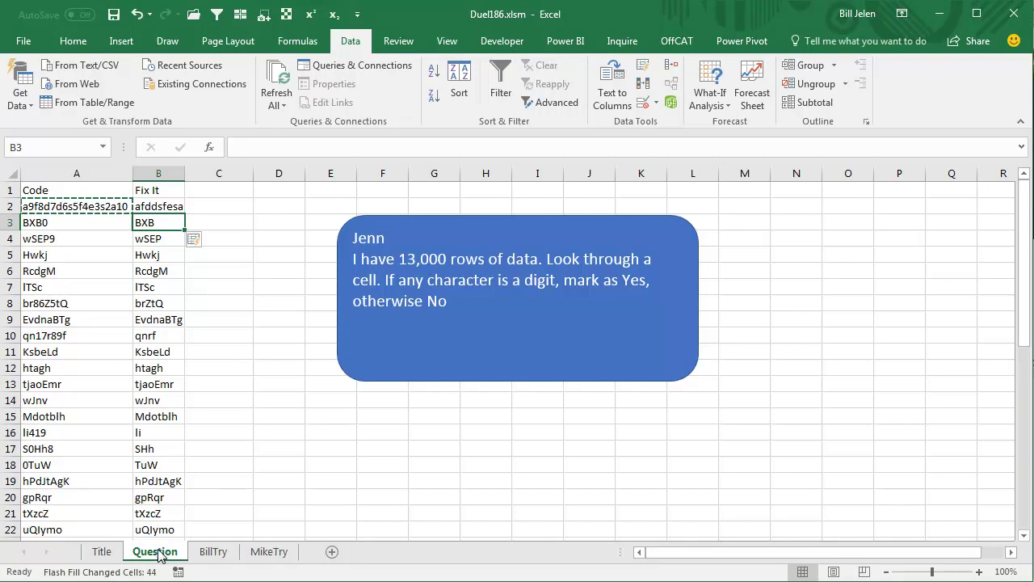
key("Up")
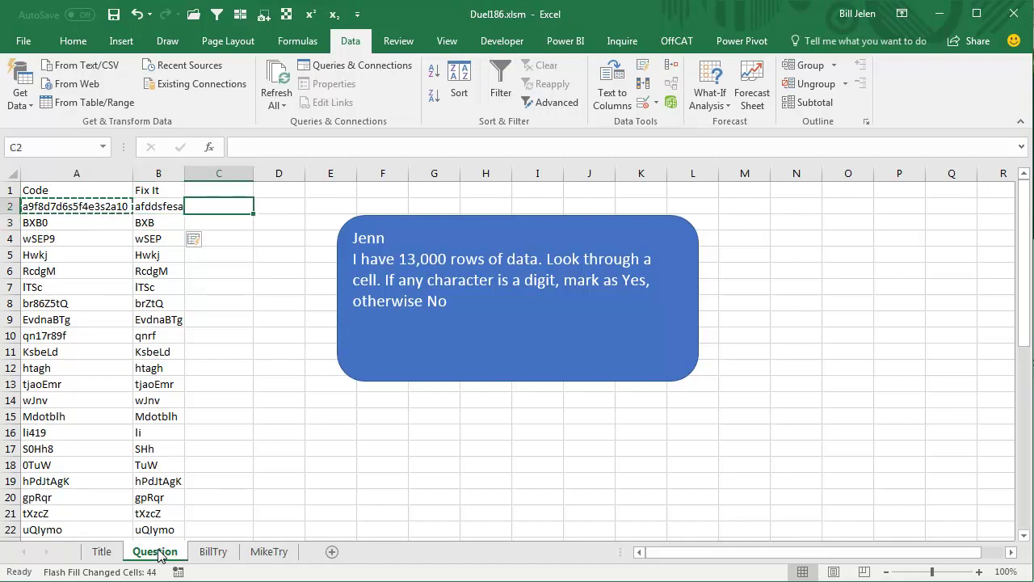
Add a 'Change' header in C1.
key("Right")
key("Up")
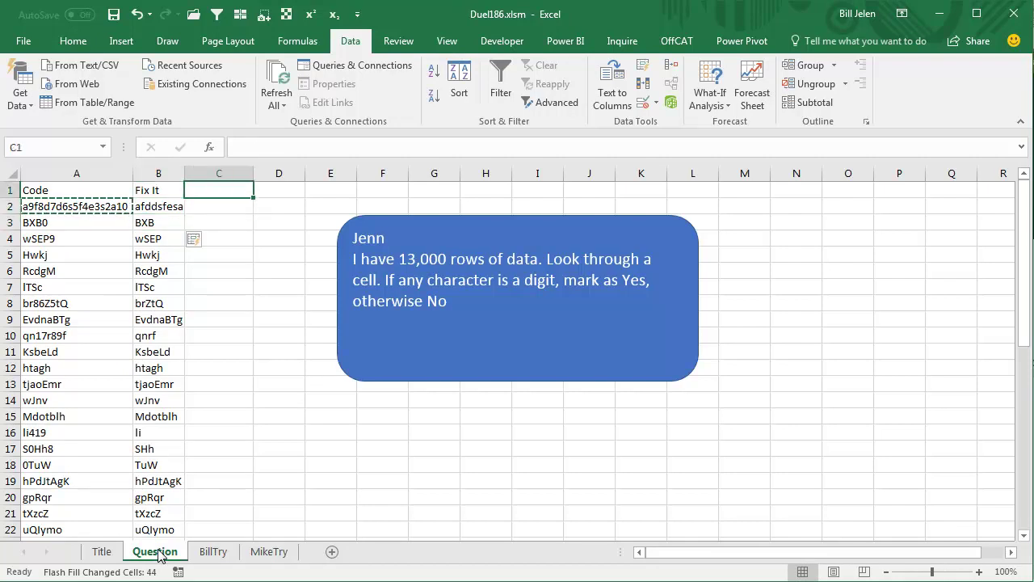
type("Change")
key("Return")
Enter =IF(A2=B2,"No","Yes") in C2.
type("=")
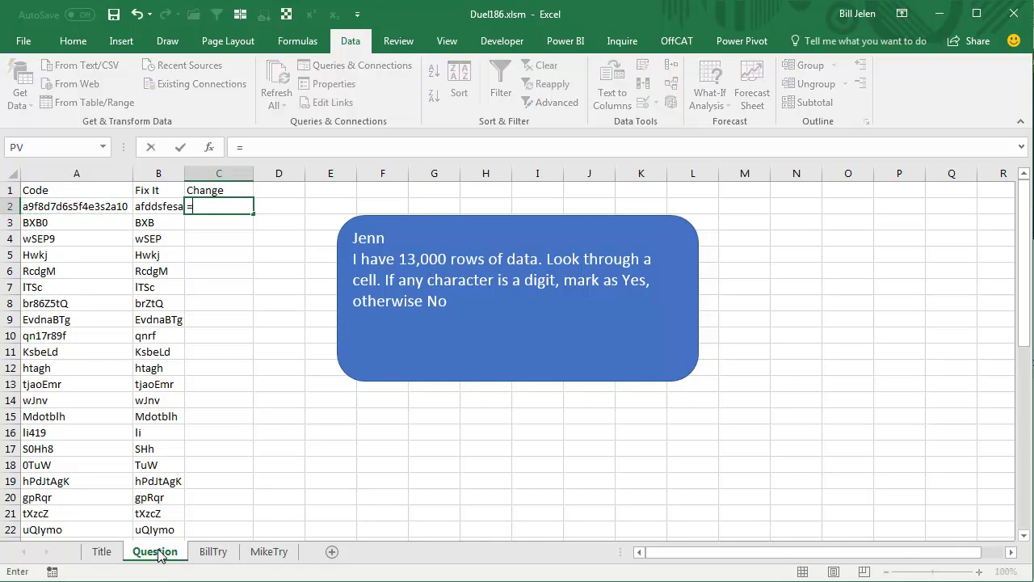
type("IF(")
key("Left")
key("Left")
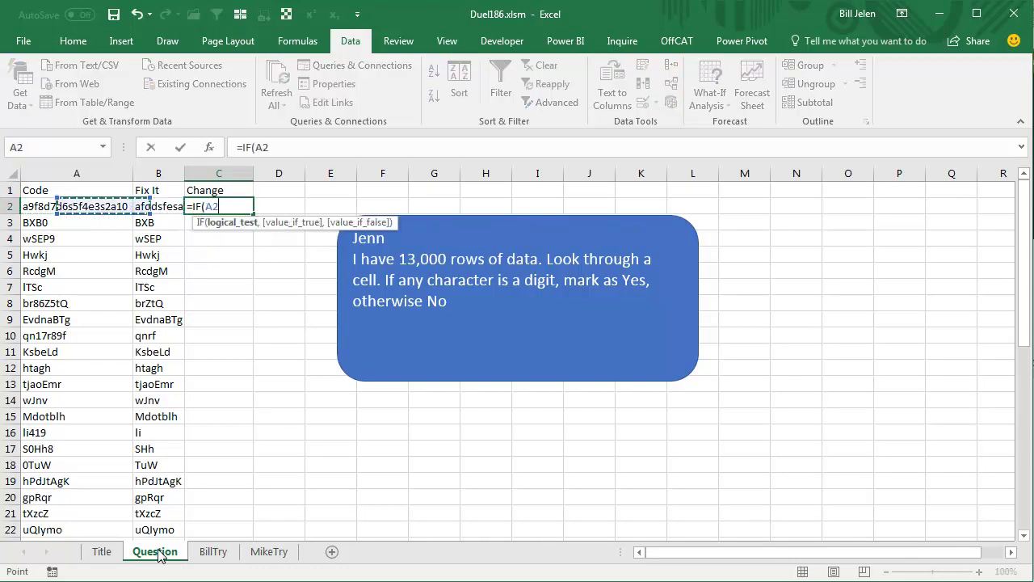
type("=")
key("Left")
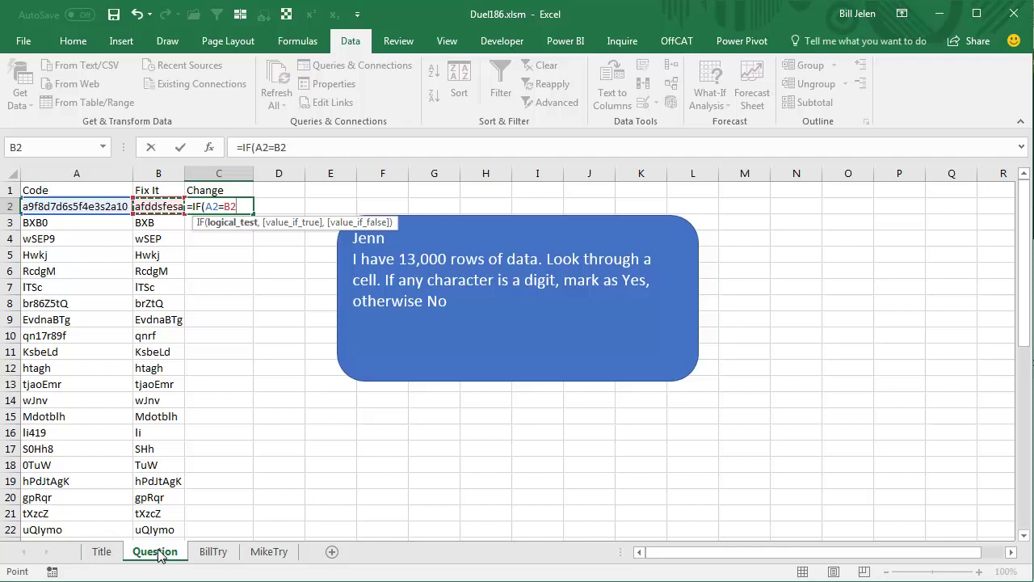
type(",")
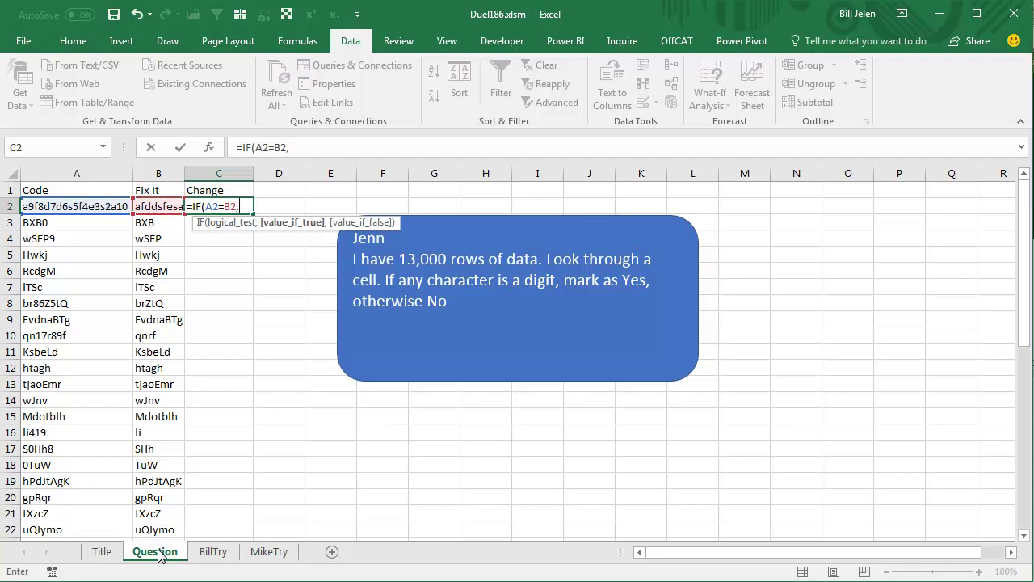
type("\"n")
key("BackSpace")
type("No\"")
type(",\"Yes\")")
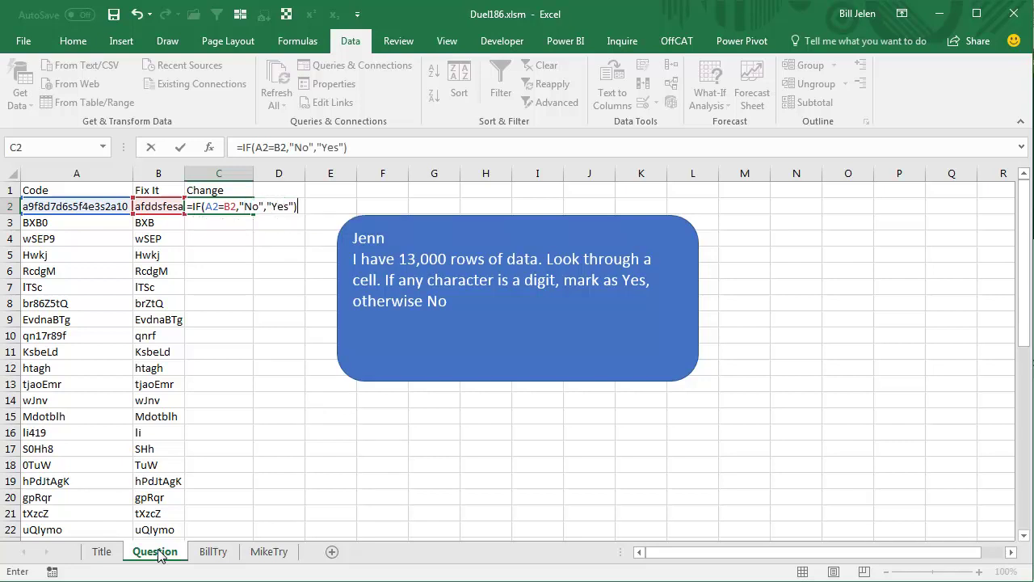
key("ctrl+Return")
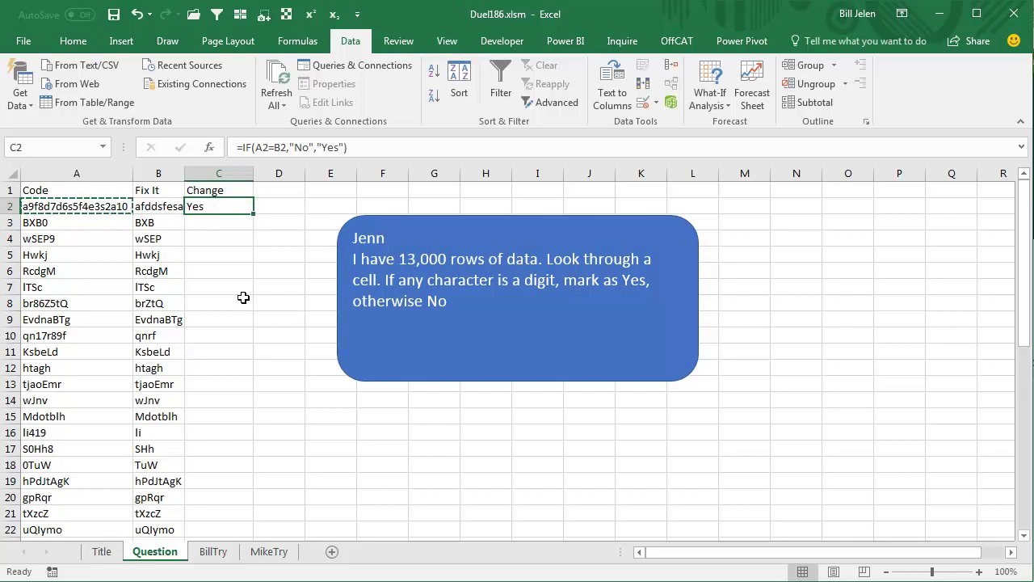
Fill the Change formula down the list and delete the test code row.
double_click(254, 215)
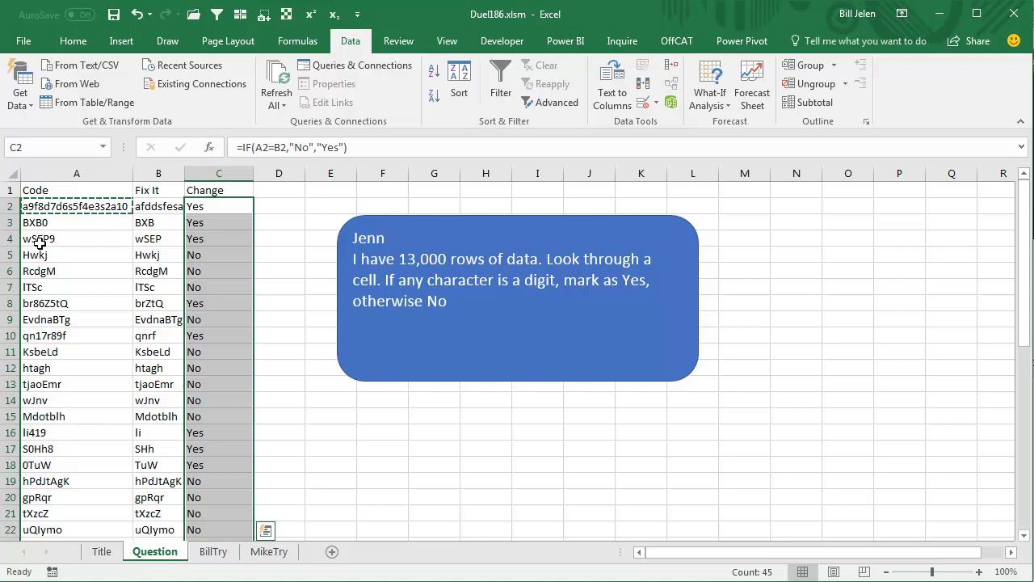
left_click(67, 212)
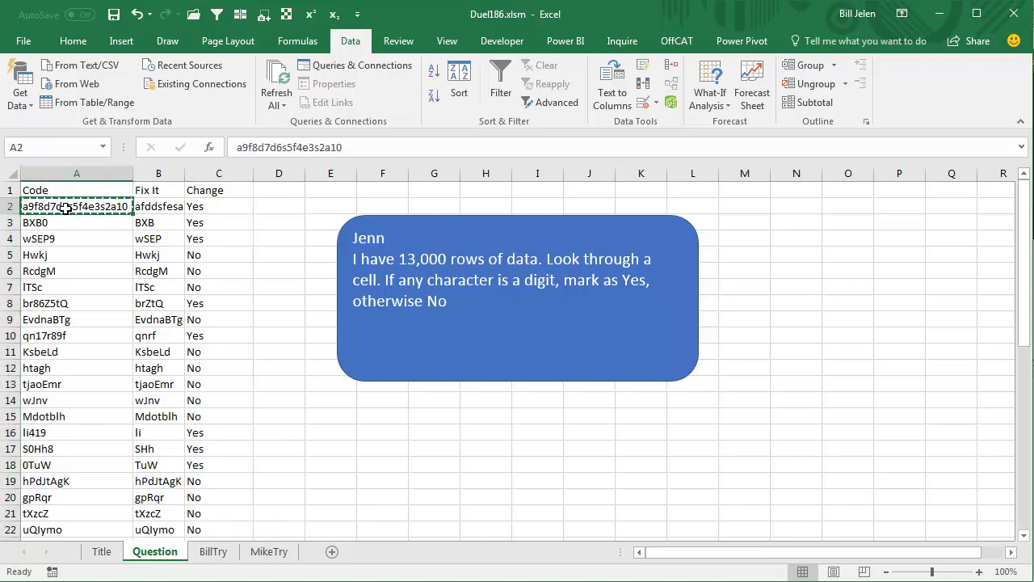
key("ctrl+minus")
key("Return")
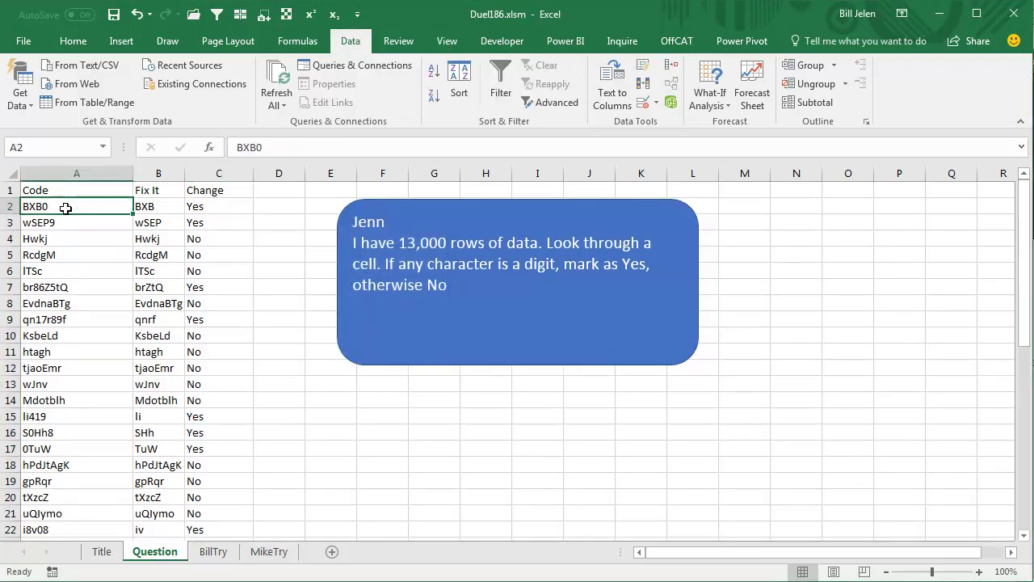
Convert the Change column results to fixed values with Paste Special Values.
key("Right")
key("Right")
key("shift+Page_Down")
key("shift+Page_Down")
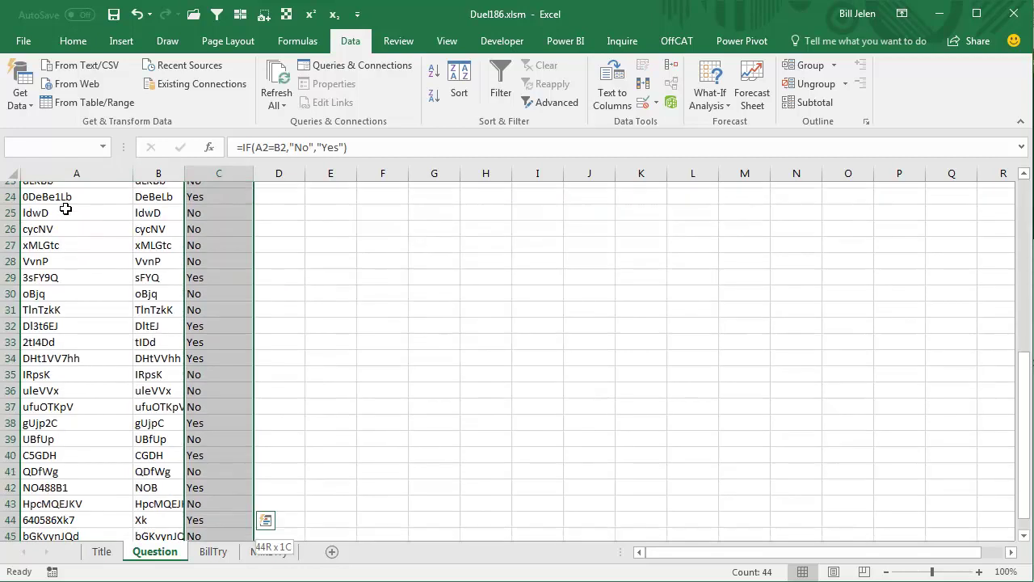
key("ctrl+c")
key("ctrl+alt+v")
key("v")
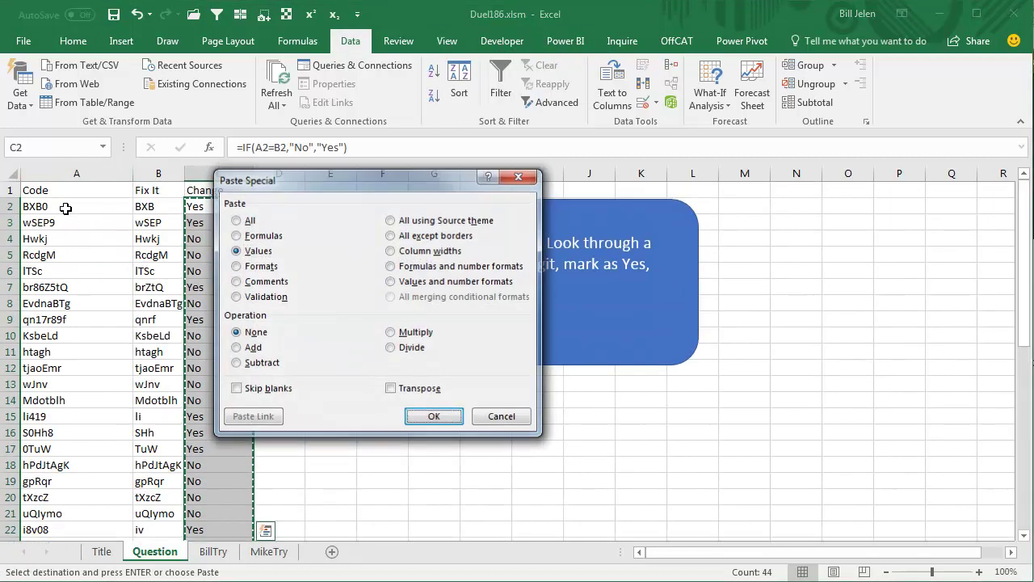
key("Return")
Delete the entire Fix It column.
key("Left")
key("alt+e")
key("d")
key("c")
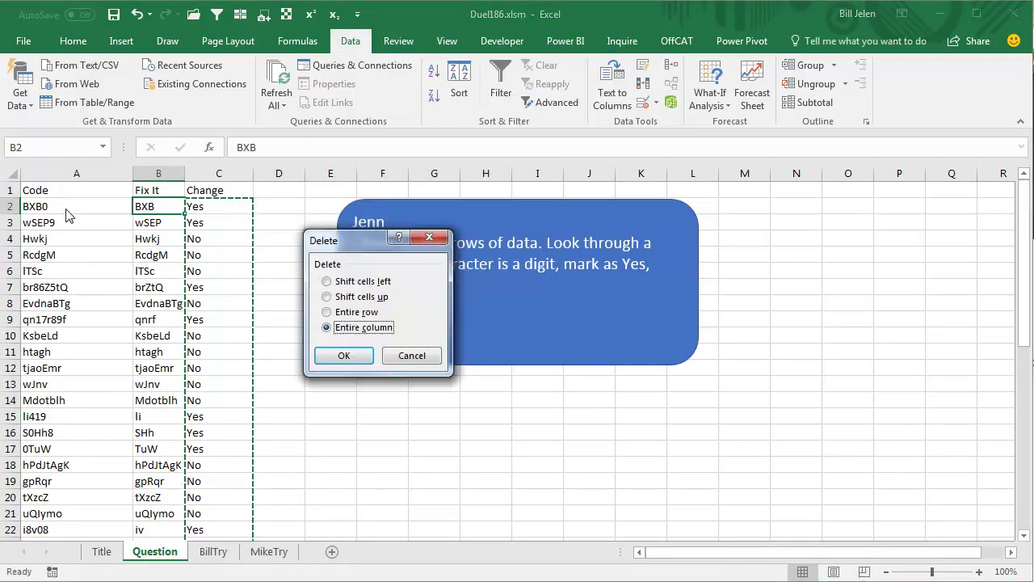
key("Return")
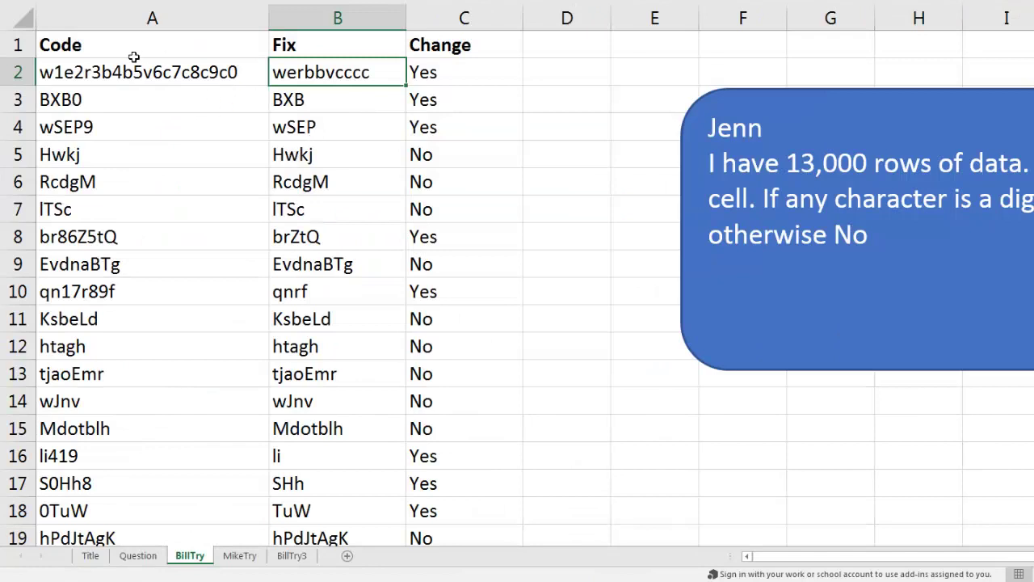
Review BillTry's Code, Fix and Change cells, including the Change formula in C2.
mouse_move(93, 48)
left_mouse_down()
mouse_move(197, 71)
mouse_move(311, 74)
left_mouse_up()
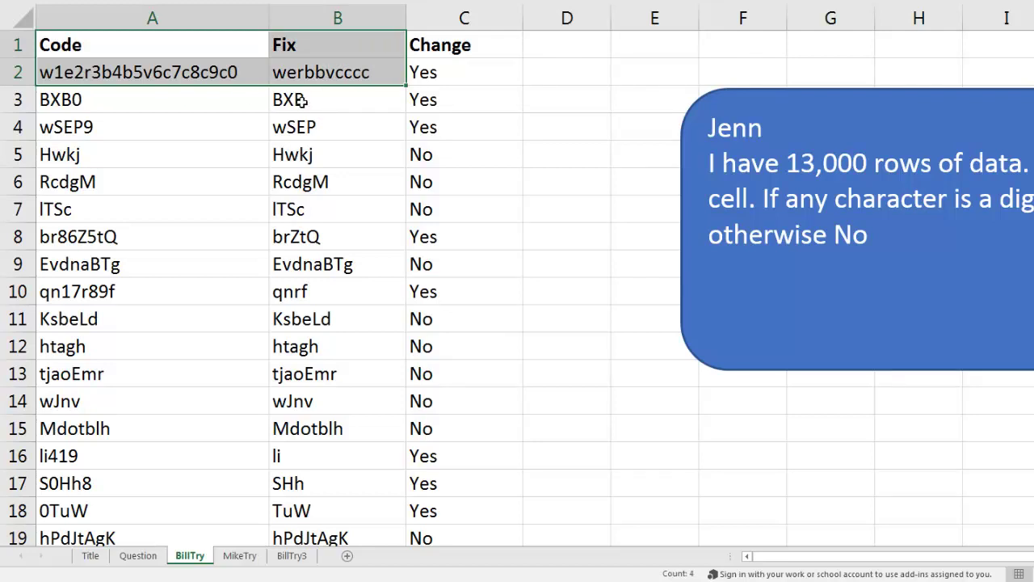
left_click(235, 75)
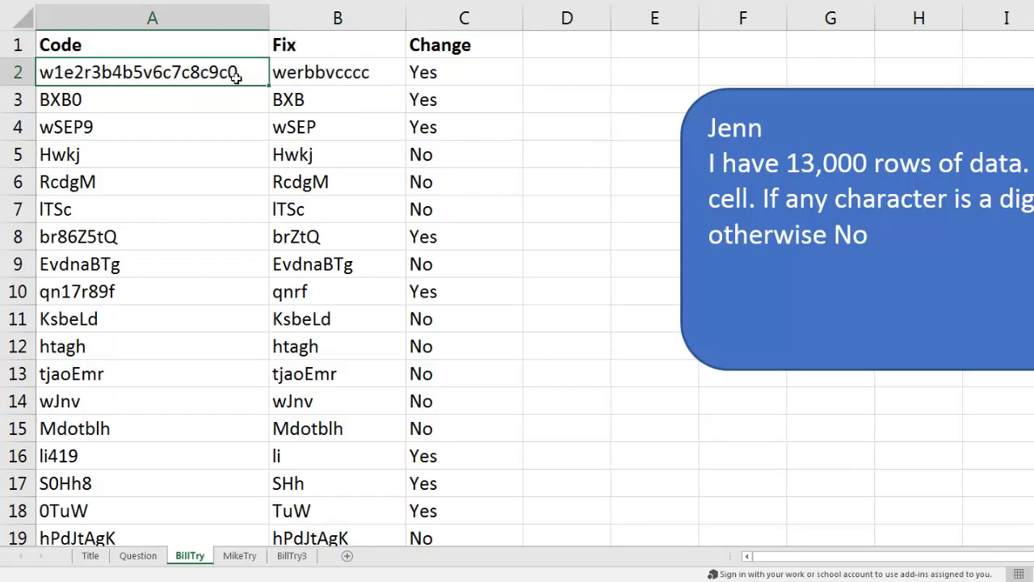
left_click(313, 72)
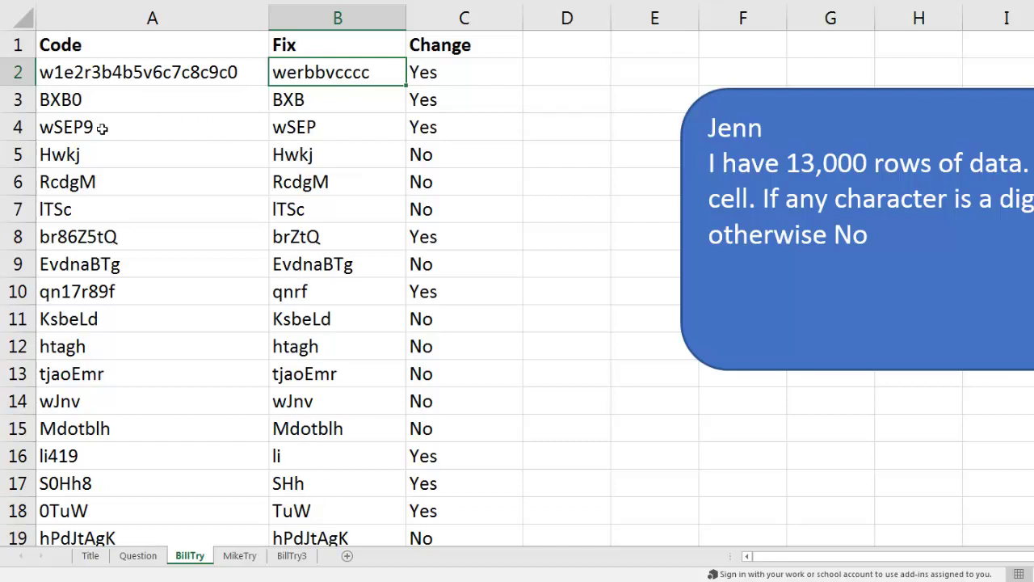
left_click(311, 127)
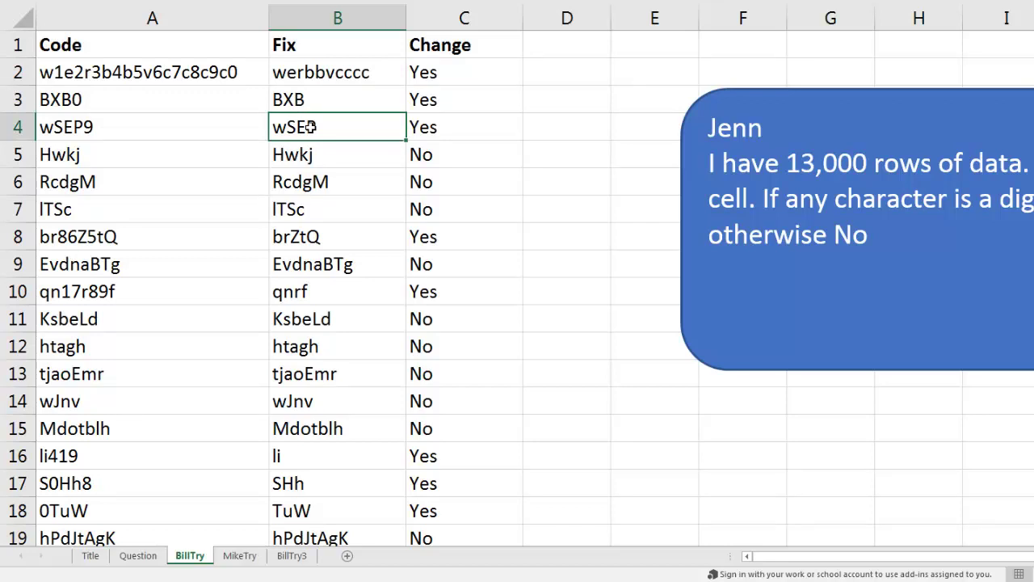
left_click(434, 72)
key("F2")
key("Escape")
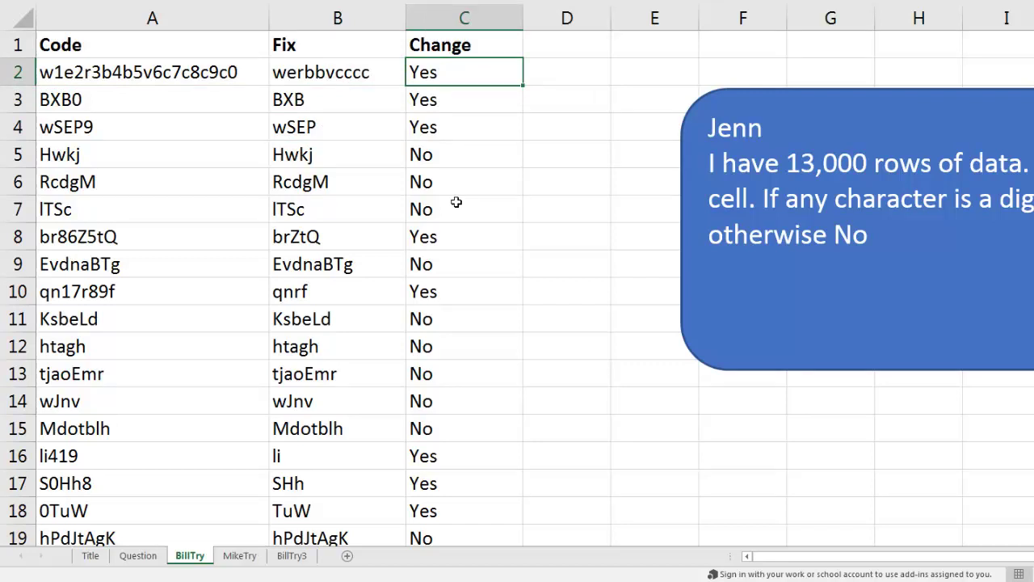
On MikeTry, start a SUBSTITUTE formula in B2 on A2 with digits {1,2,3,4,5,6,7,8,9,0}.
left_click(239, 556)
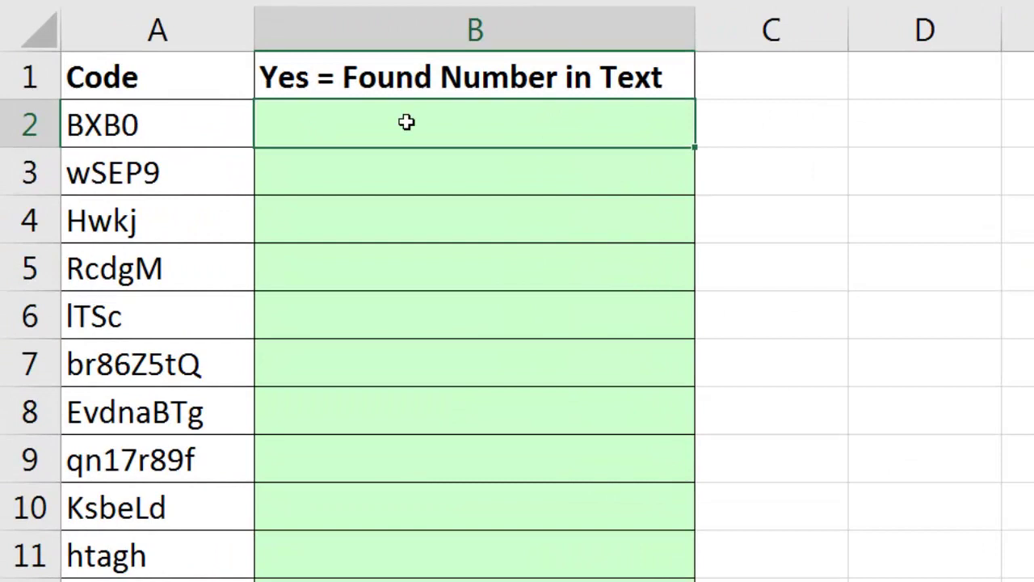
type("=s")
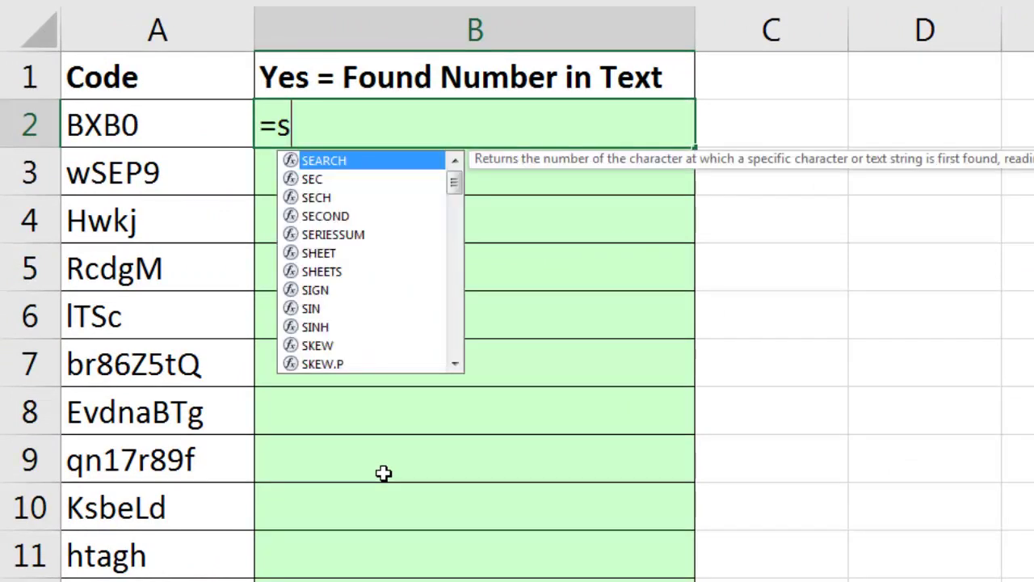
type("u")
key("Tab")
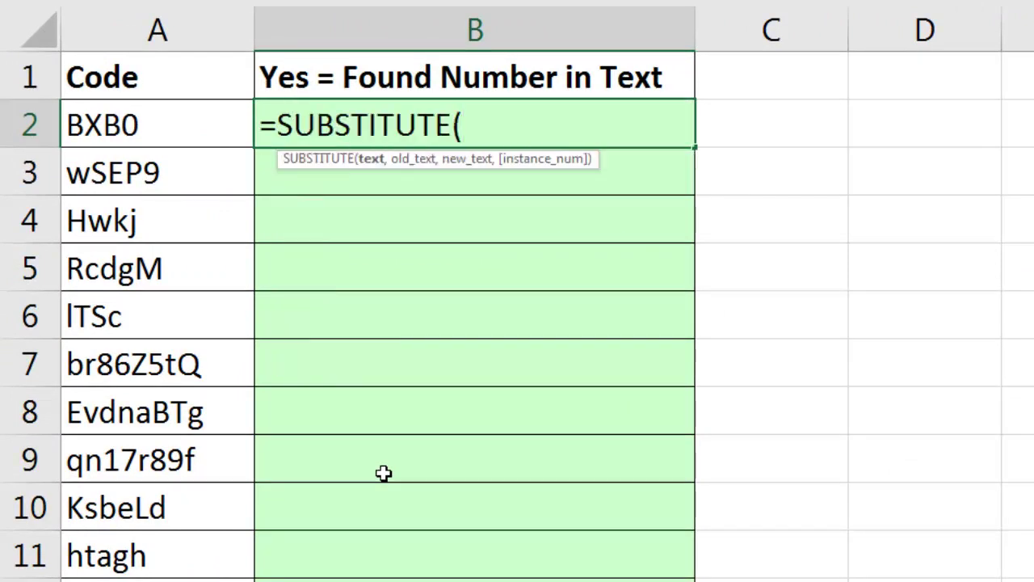
left_click(93, 127)
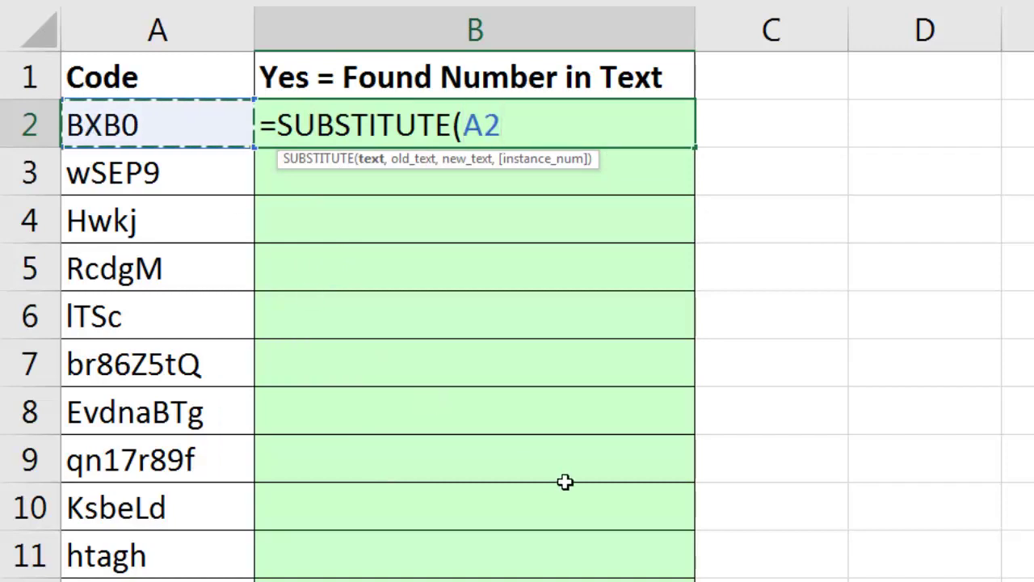
type(",")
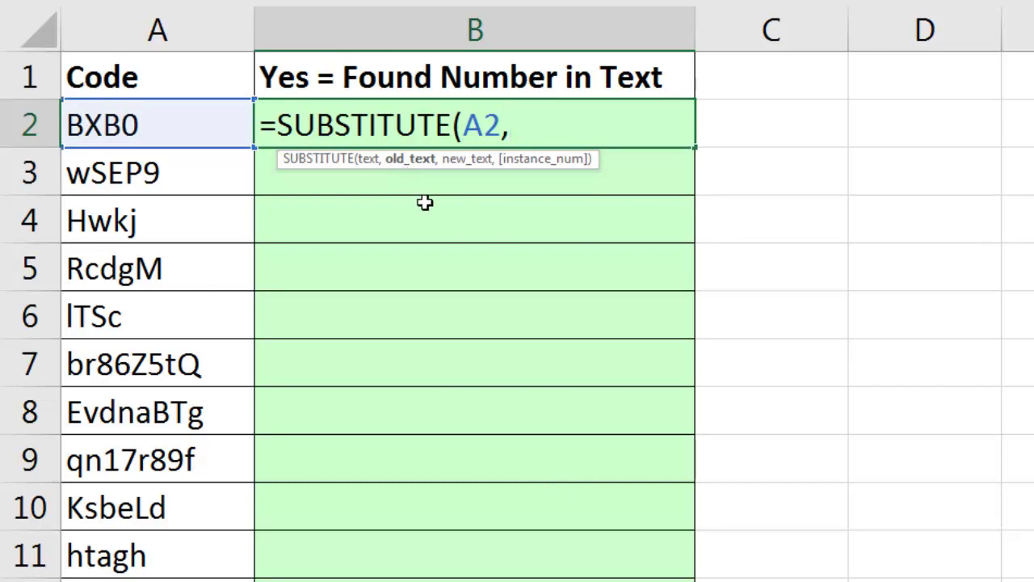
type("{")
type("1,")
type("2,3,4,5,6,")
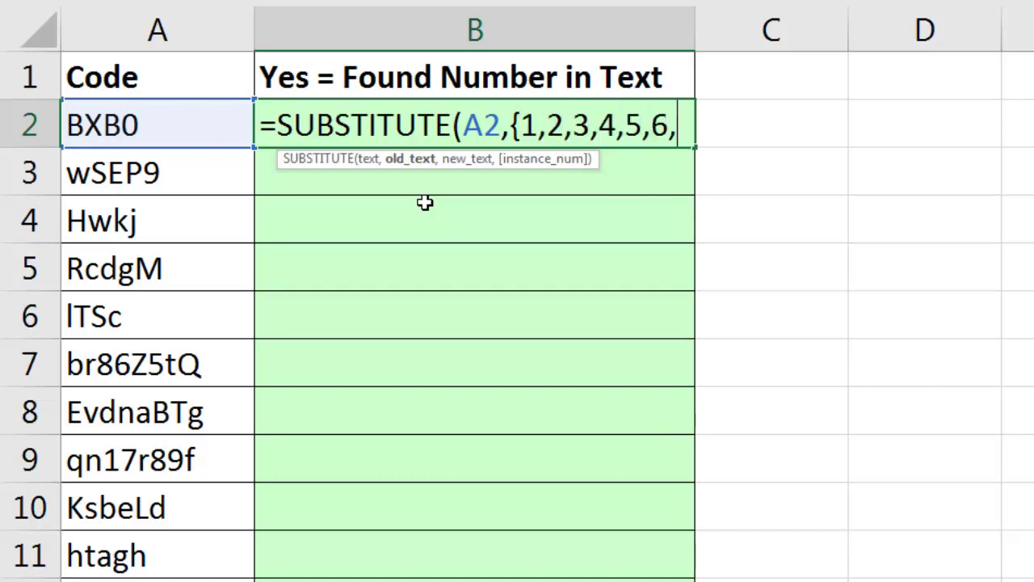
type("7,8,9,0")
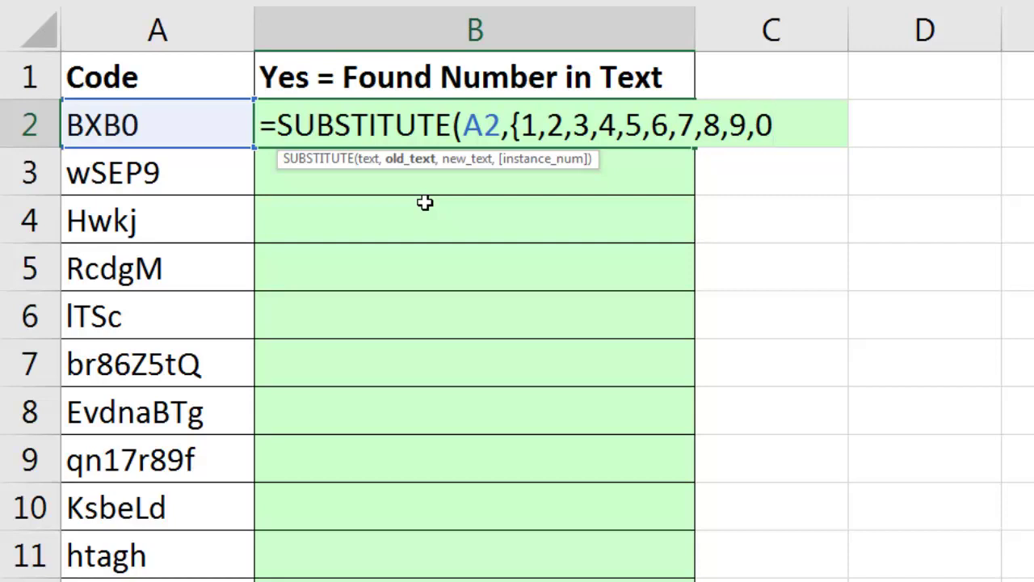
type("}")
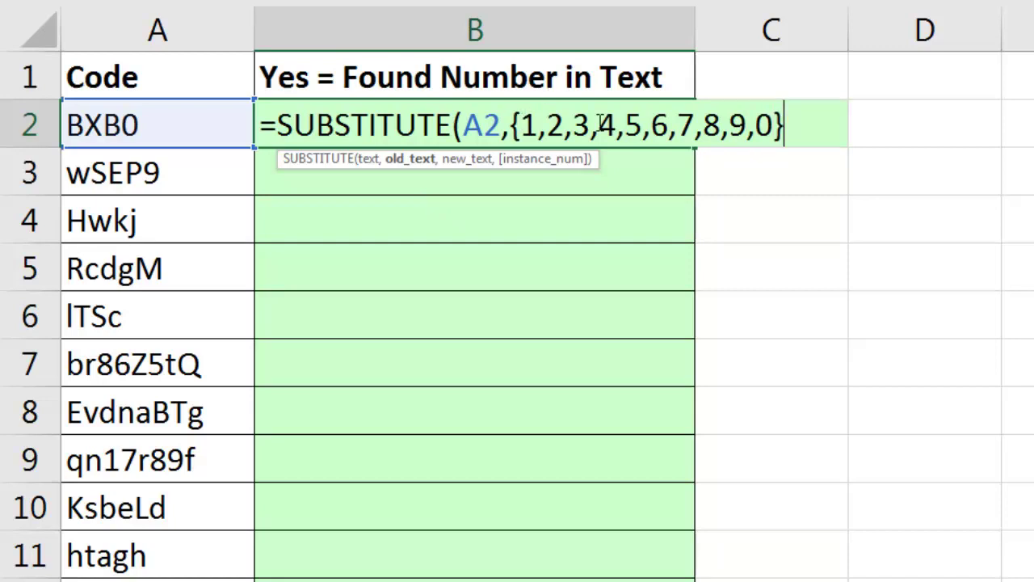
Finish the formula with an empty "" replacement and preview its ten results with F9.
left_click(416, 161)
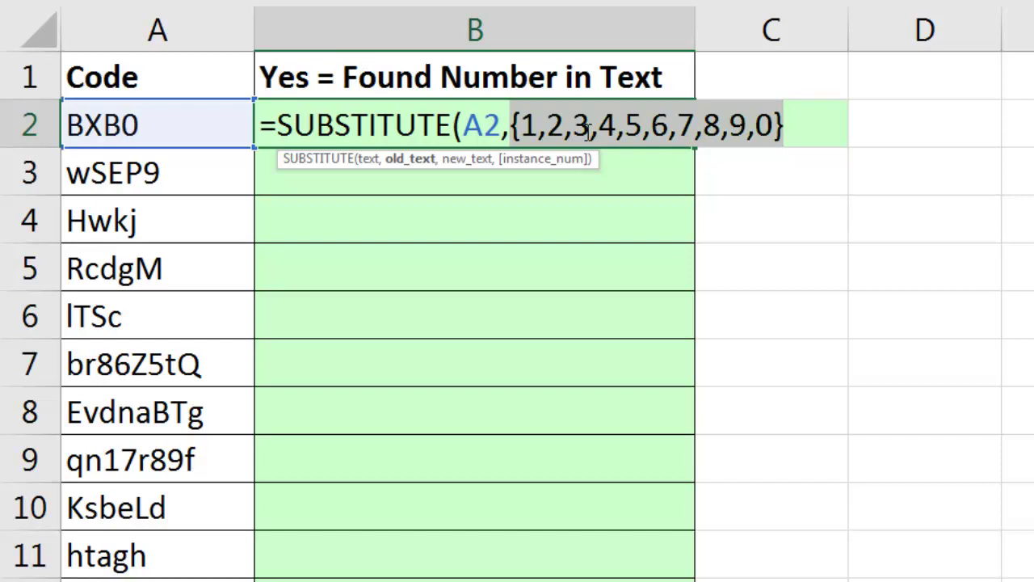
left_click(791, 133)
type(",")
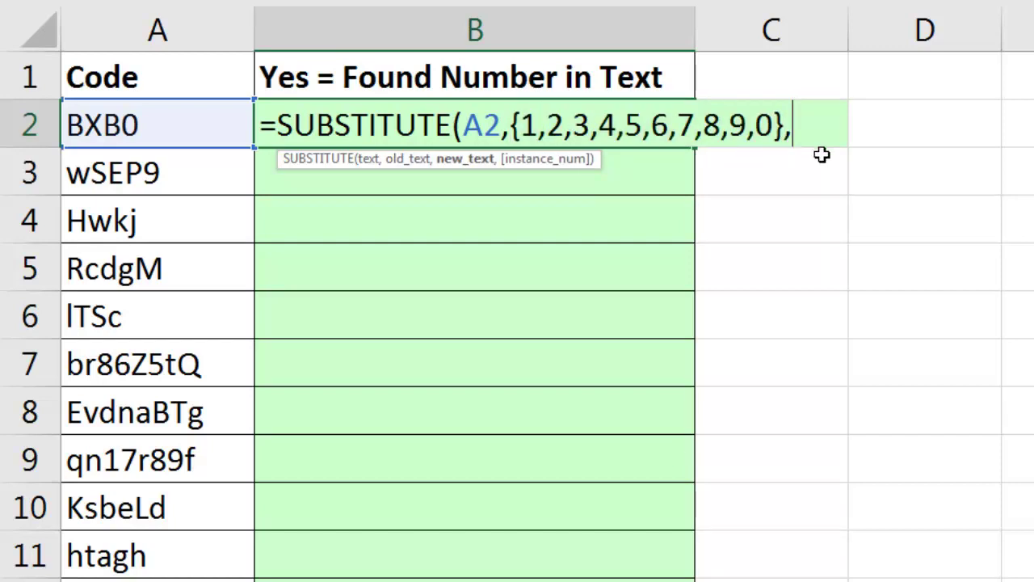
type("\"\"")
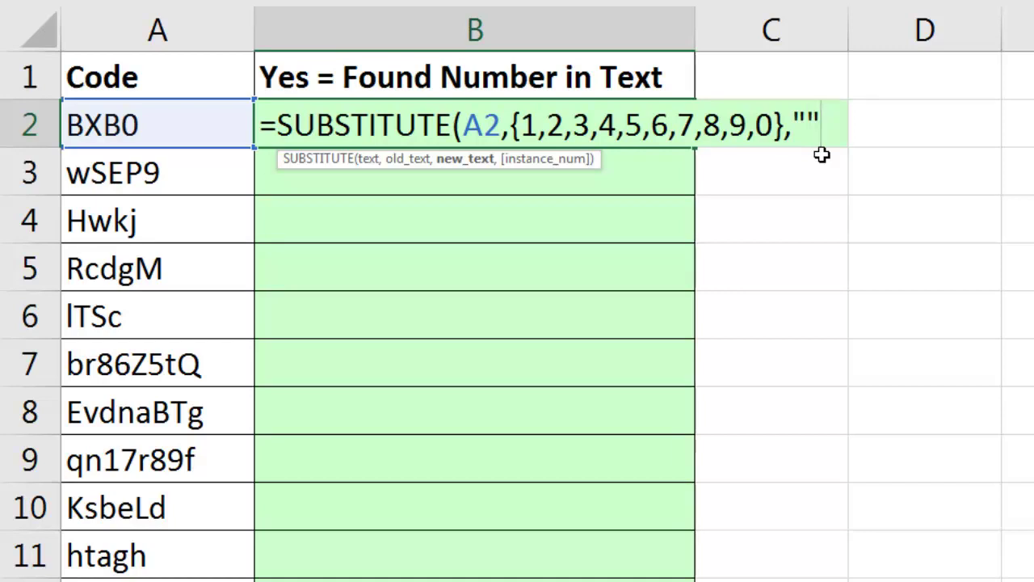
type(")")
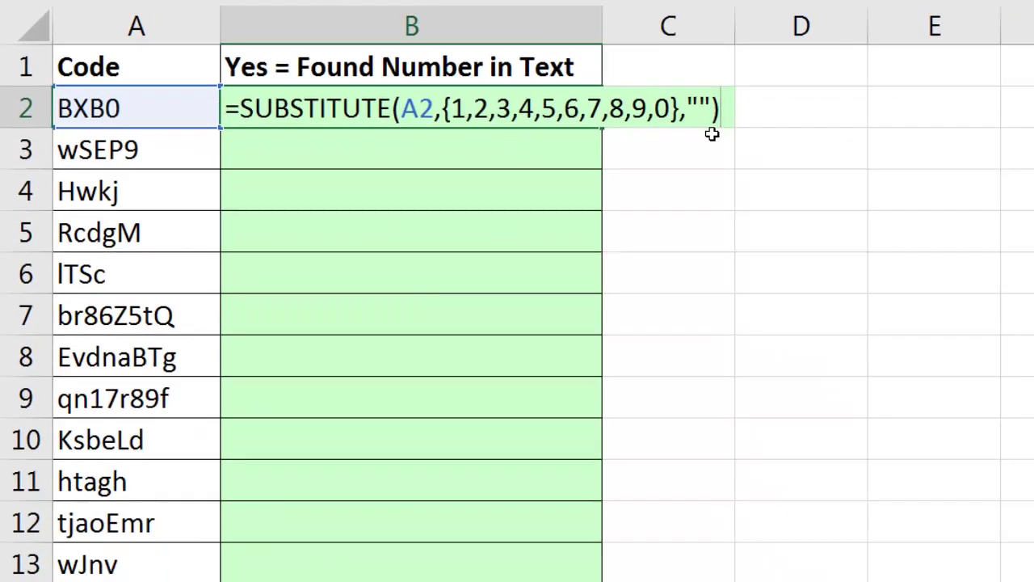
key("F9")
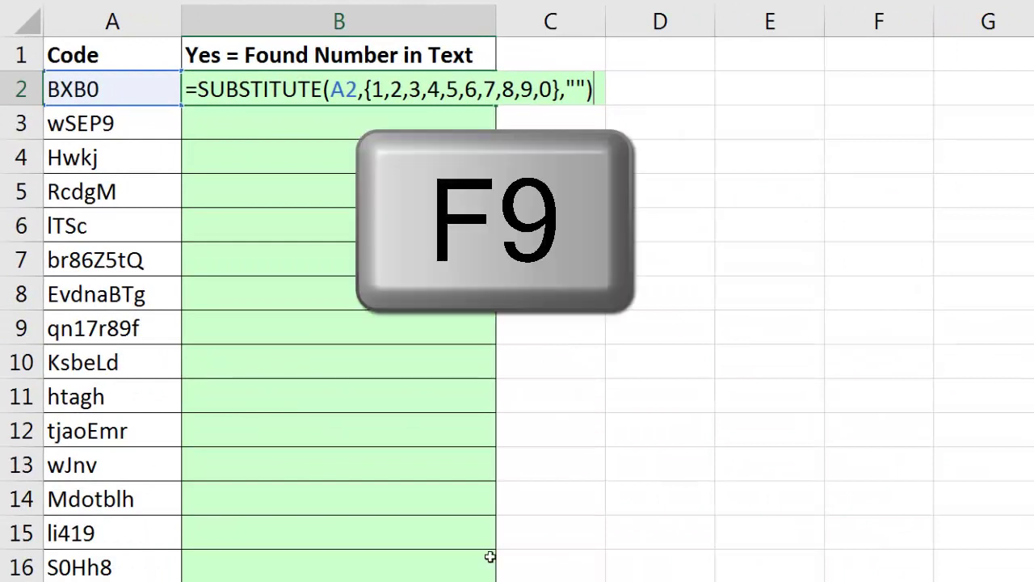
key("F9")
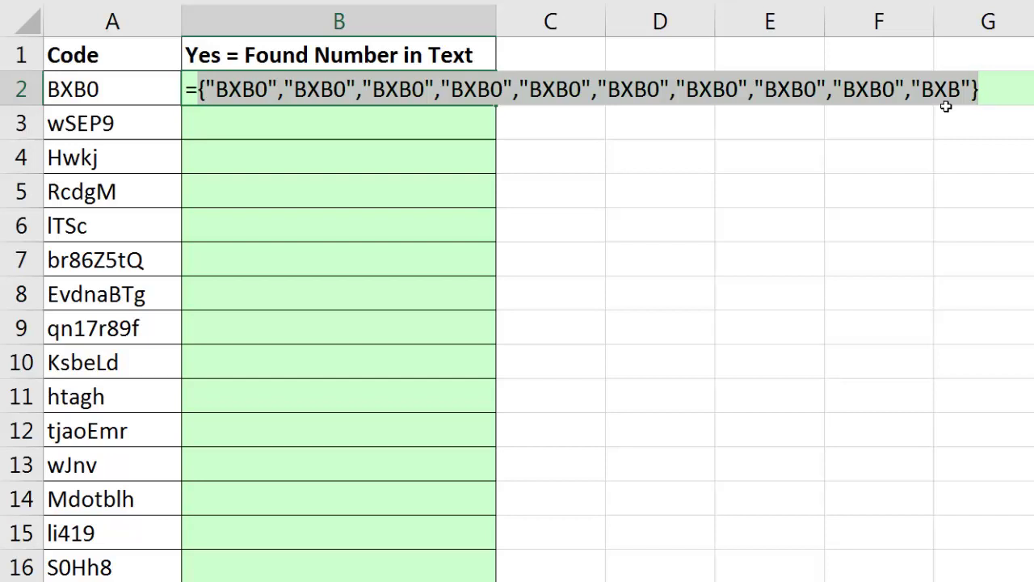
Commit the SUBSTITUTE formula, fill it to B7, and preview B7's ten results for br86Z5tQ.
key("ctrl+z")
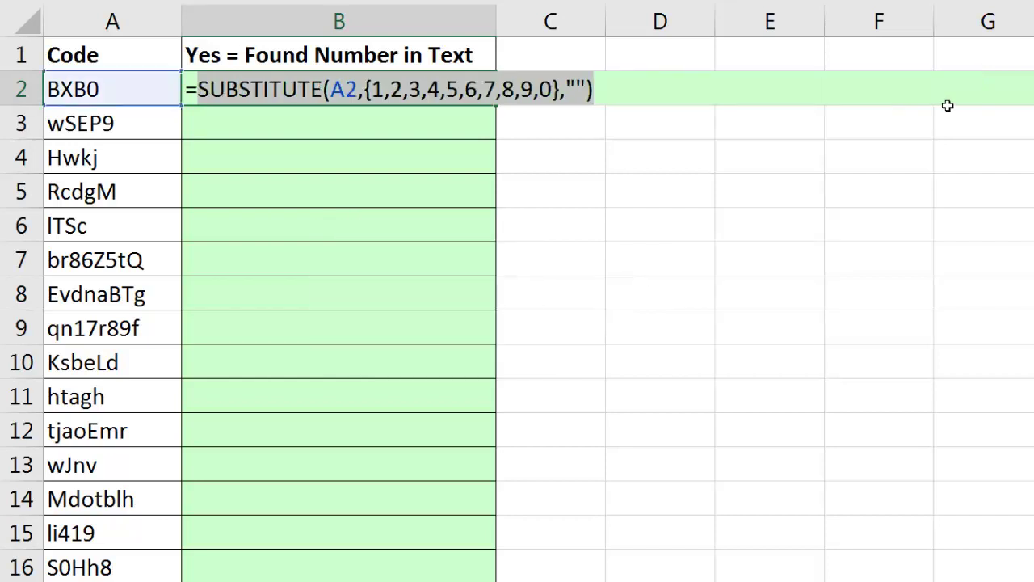
key("ctrl+Return")
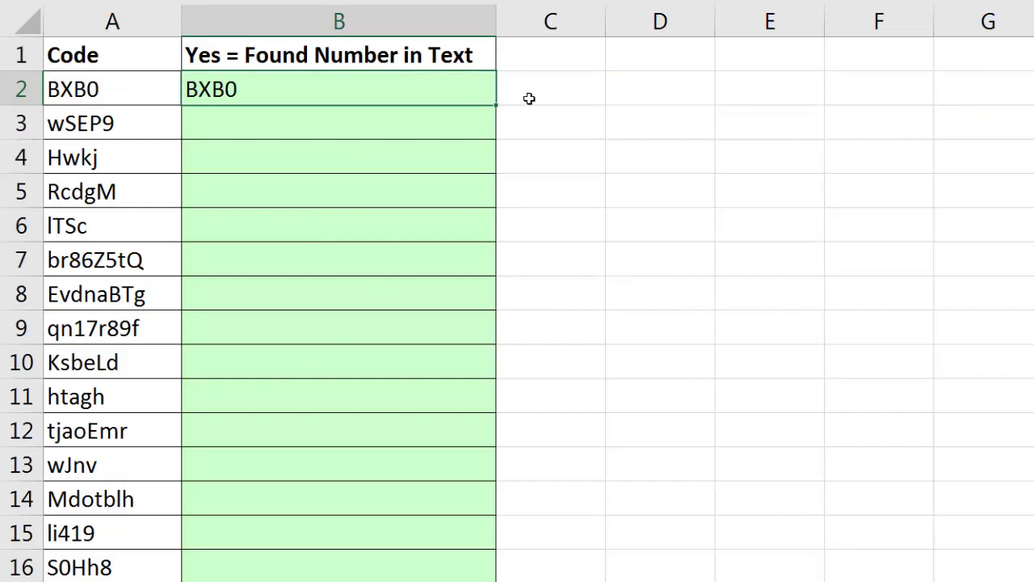
mouse_move(496, 105)
left_mouse_down()
mouse_move(495, 275)
mouse_move(360, 268)
left_mouse_up()
left_click(360, 268)
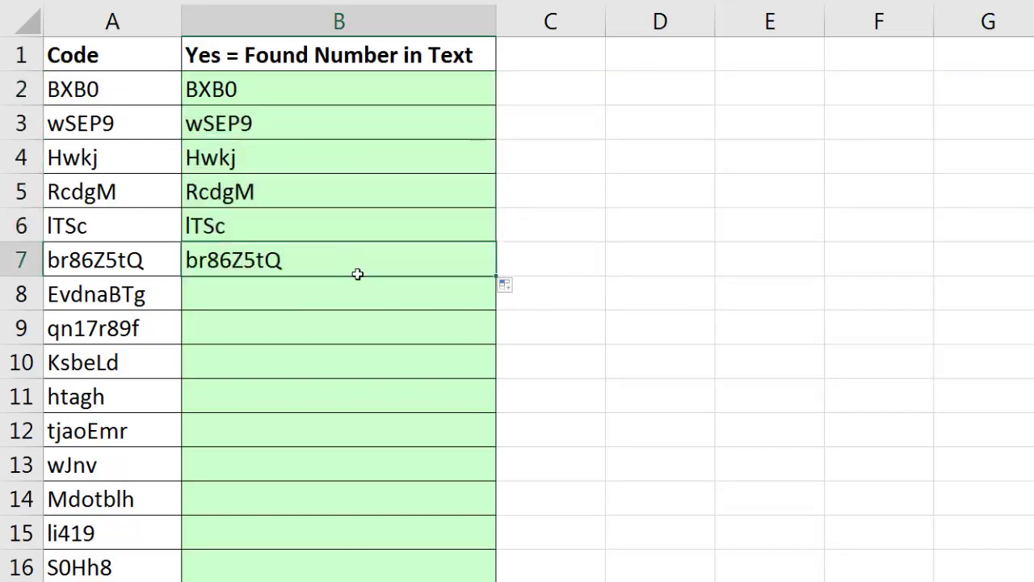
key("F2")
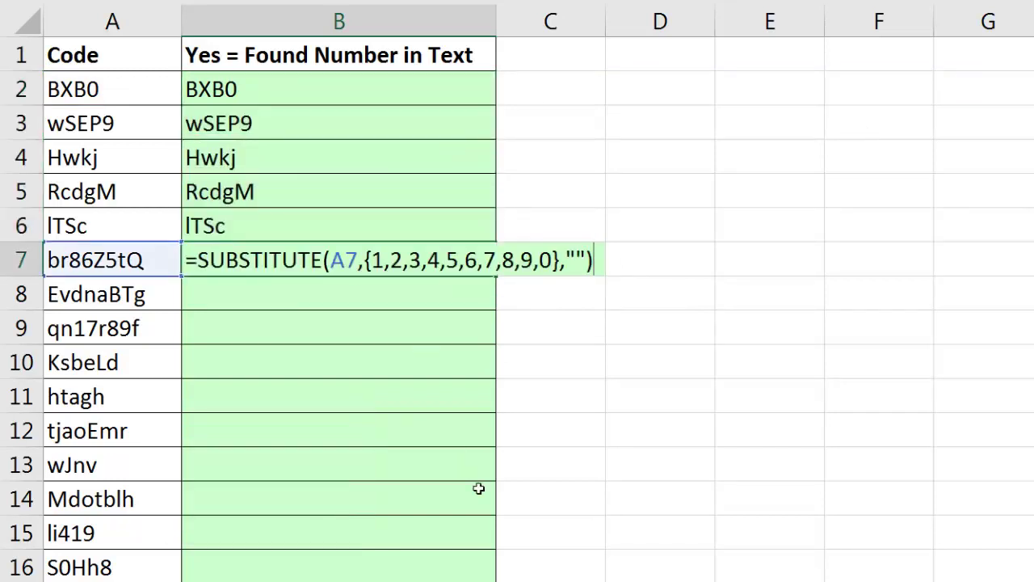
key("F9")
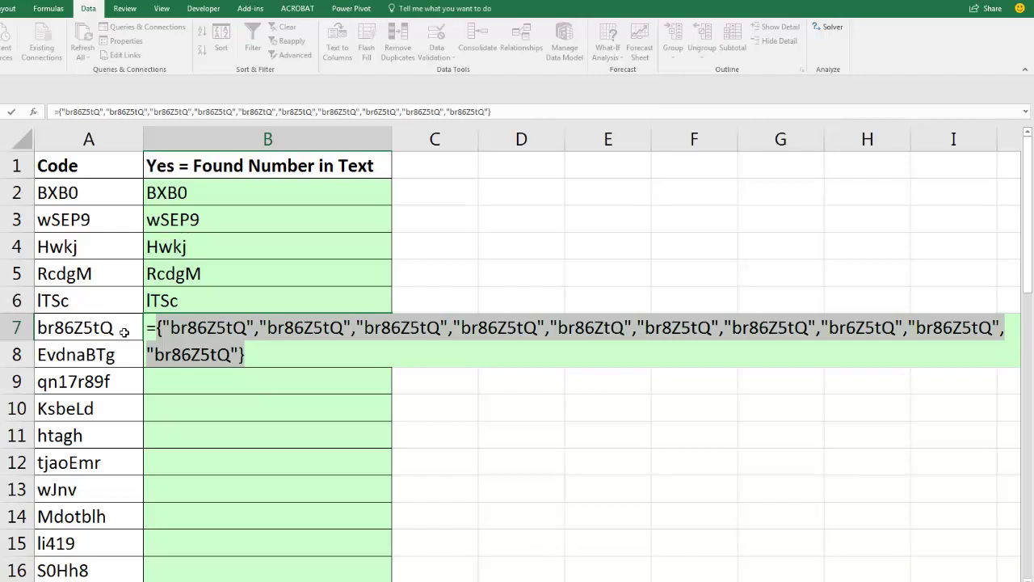
Change B2 to =AND(SUBSTITUTE(A2,{1,2,3,4,5,6,7,8,9,0},"")=A2), giving FALSE for BXB0.
key("Escape")
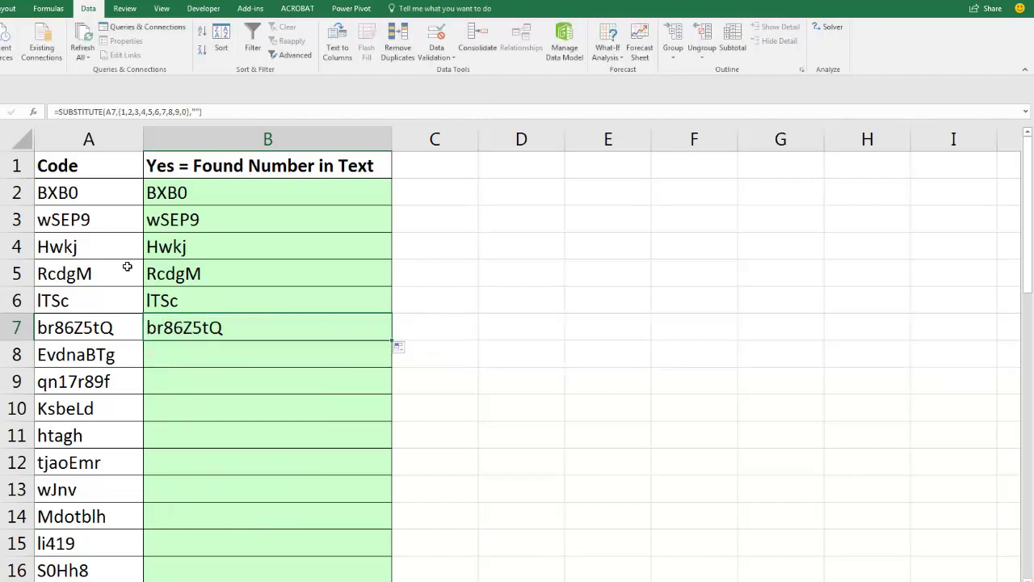
left_click(181, 170)
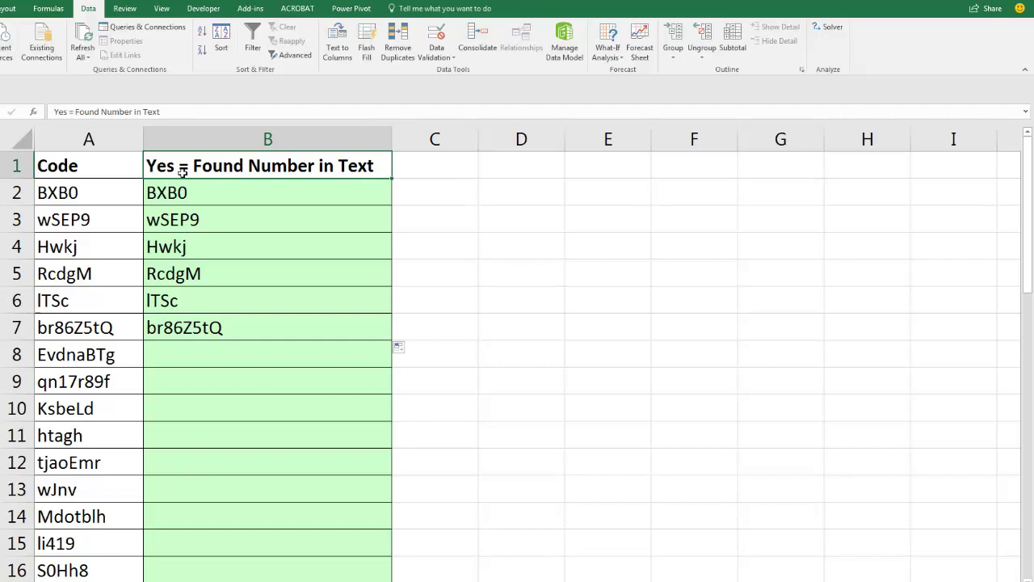
left_click(194, 190)
key("F2")
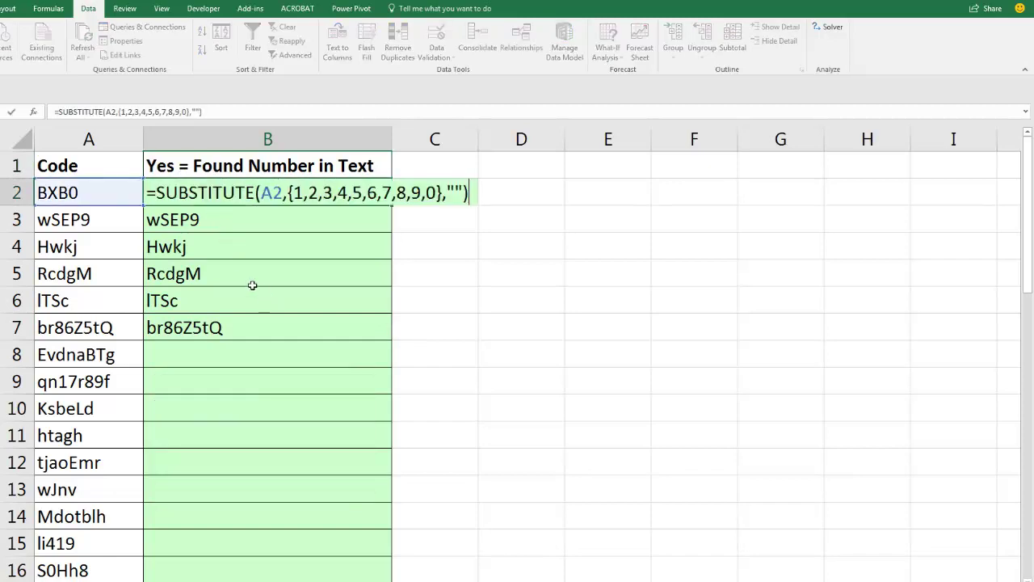
left_click(159, 193)
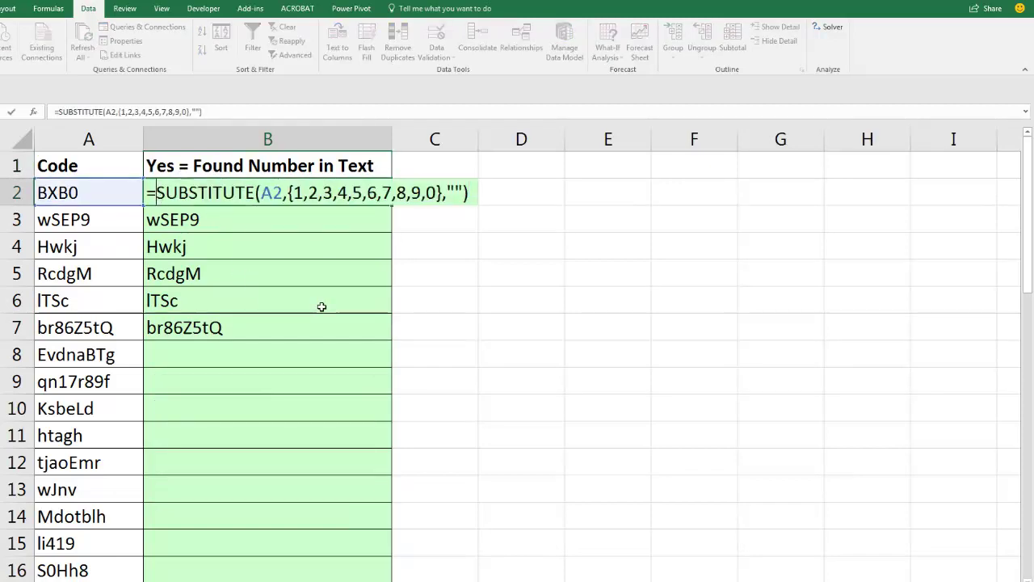
type("and")
key("Tab")
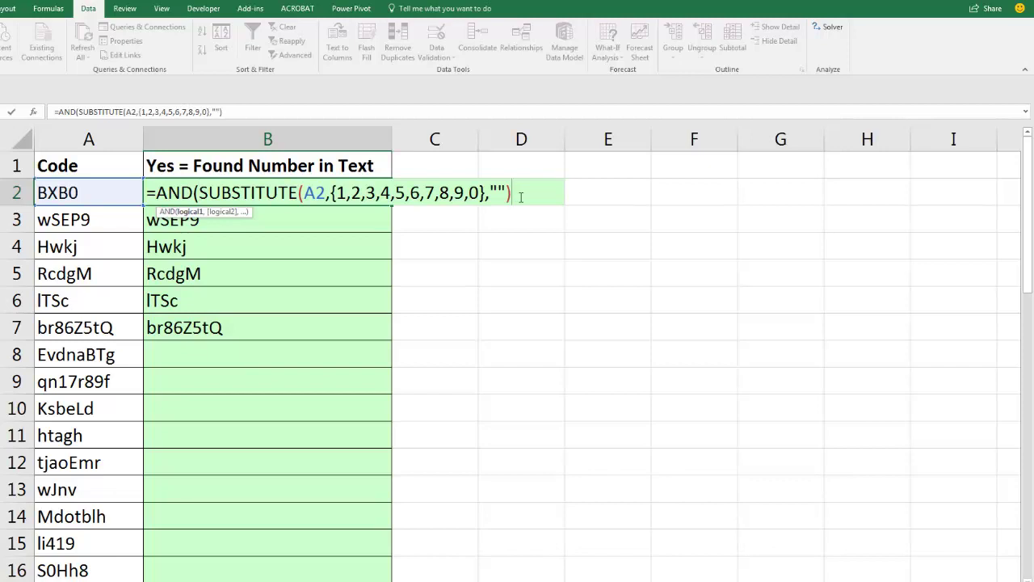
type("=")
left_click(104, 195)
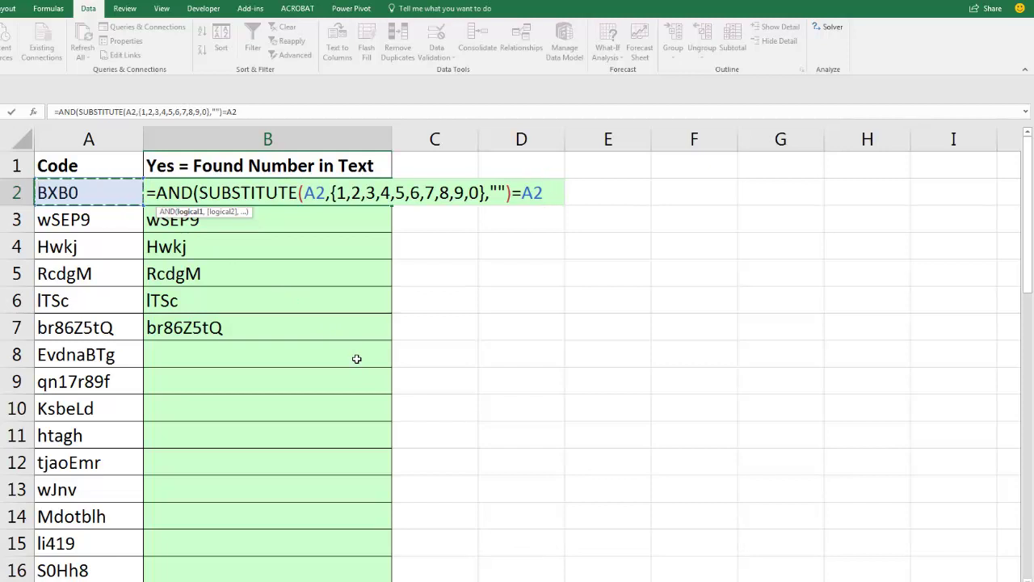
type(")")
key("ctrl+Return")
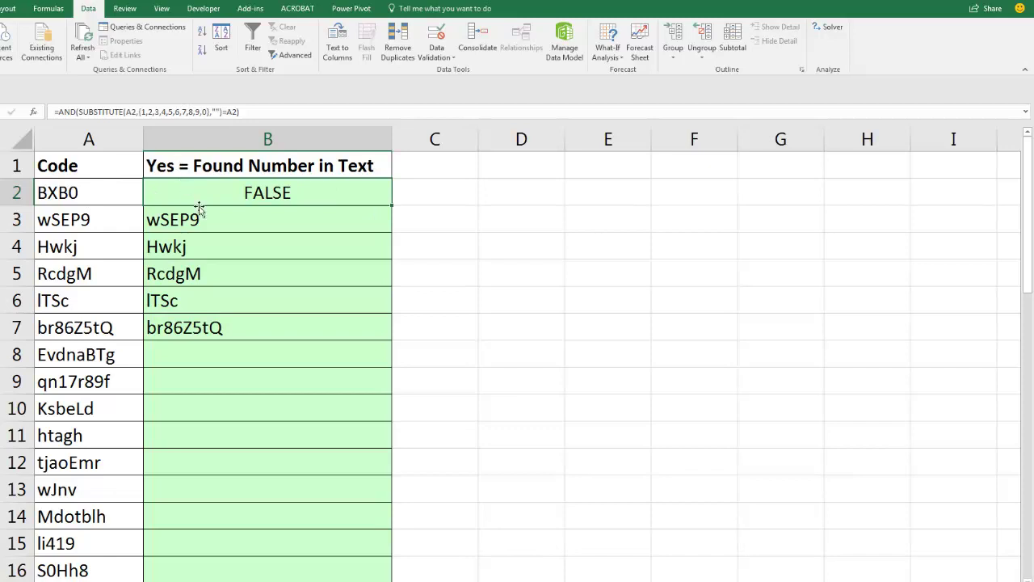
left_click_drag(383, 211, 368, 329)
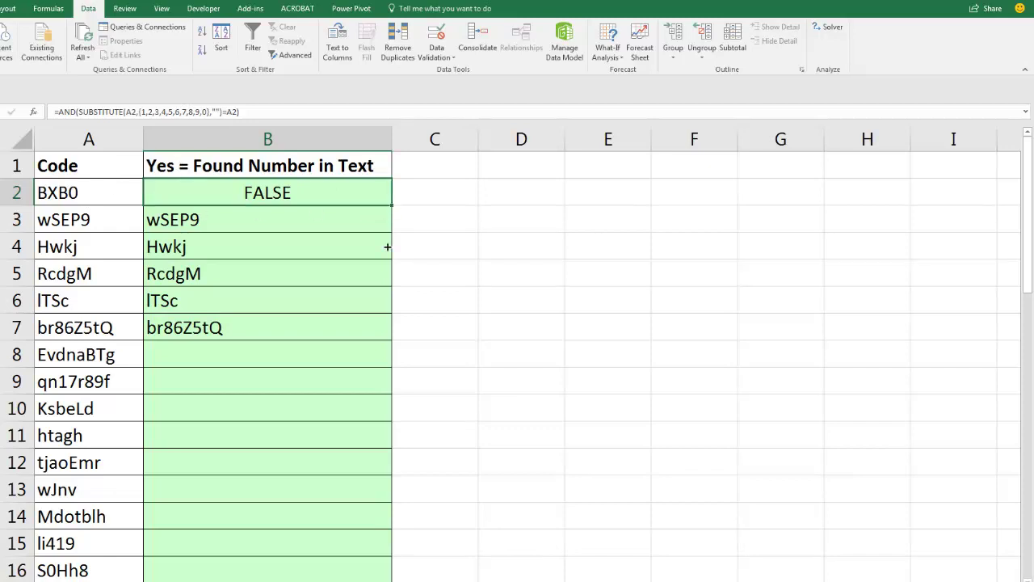
left_click(224, 248)
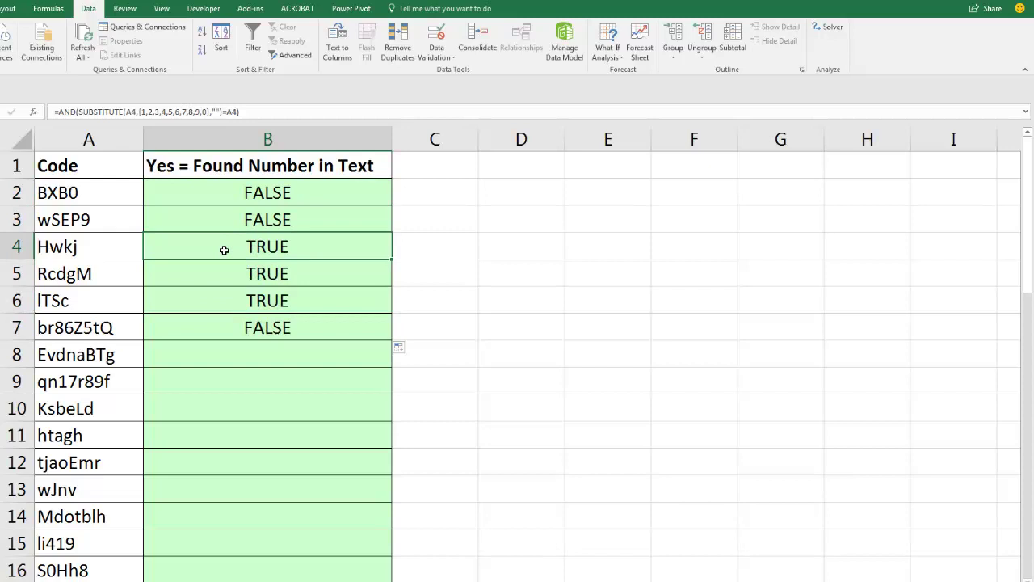
left_click(244, 281)
left_click(252, 300)
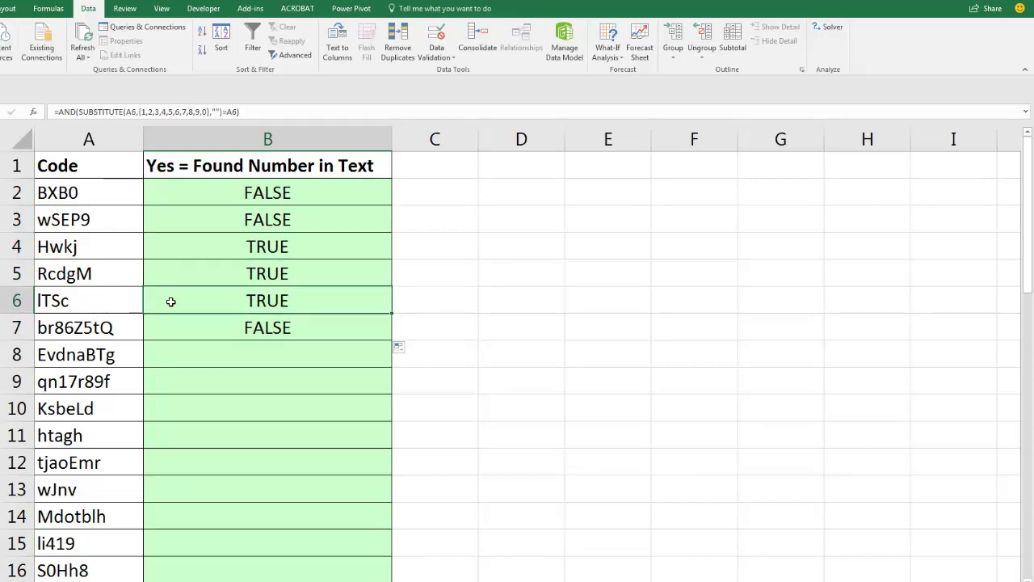
double_click(171, 301)
left_click(203, 300)
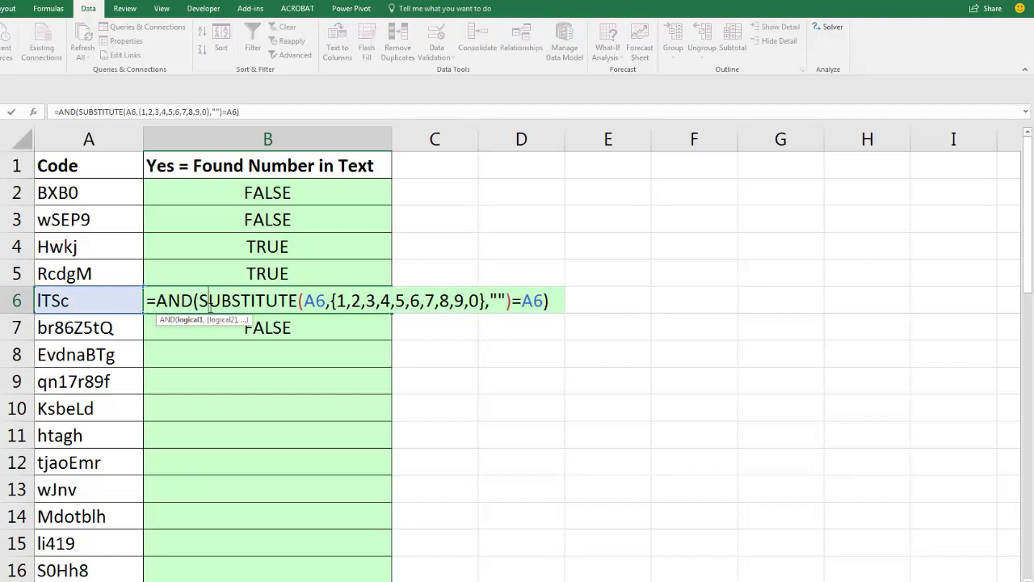
left_click_drag(203, 300, 512, 300)
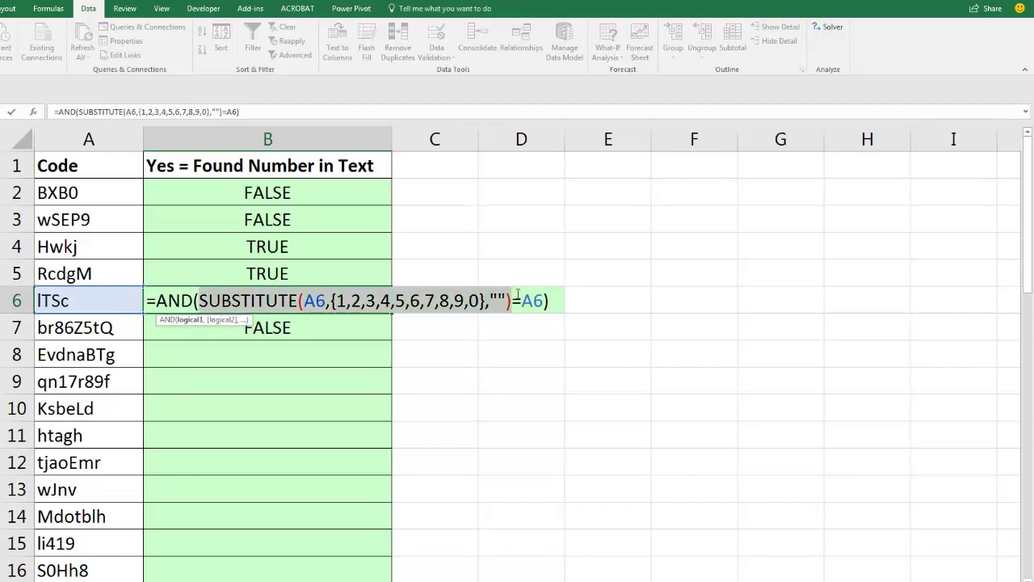
key("F9")
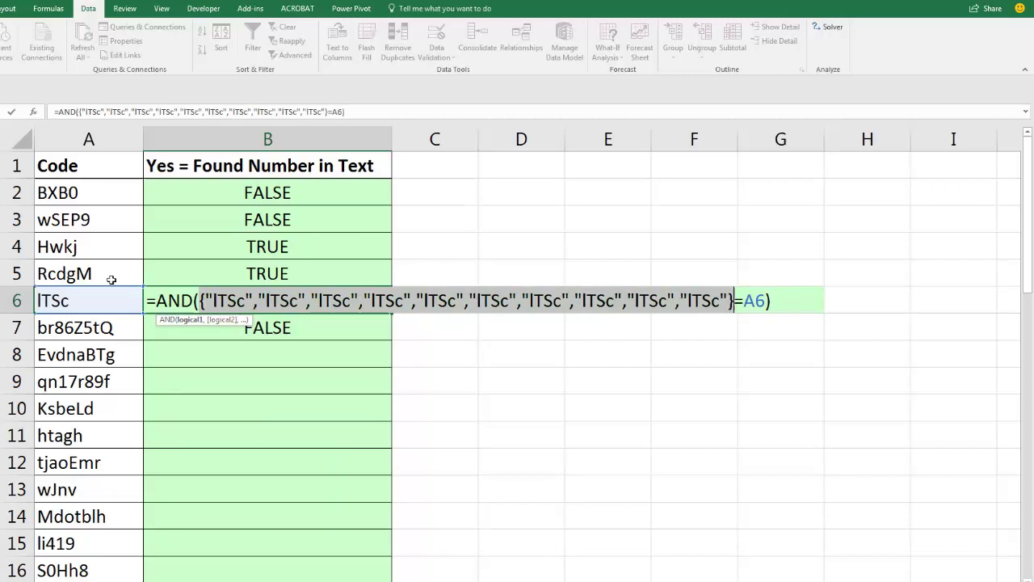
key("Escape")
left_click(234, 192)
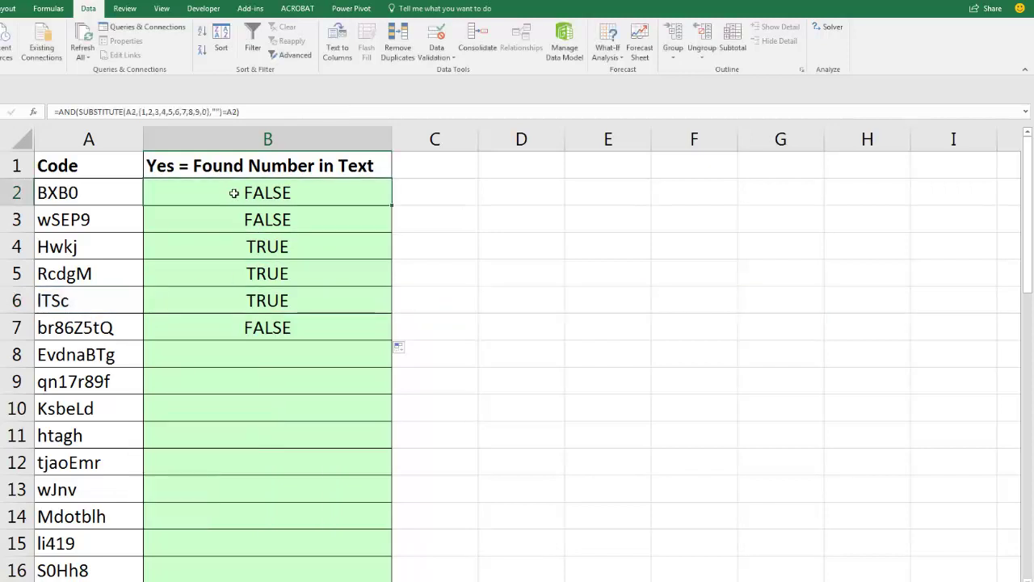
double_click(234, 192)
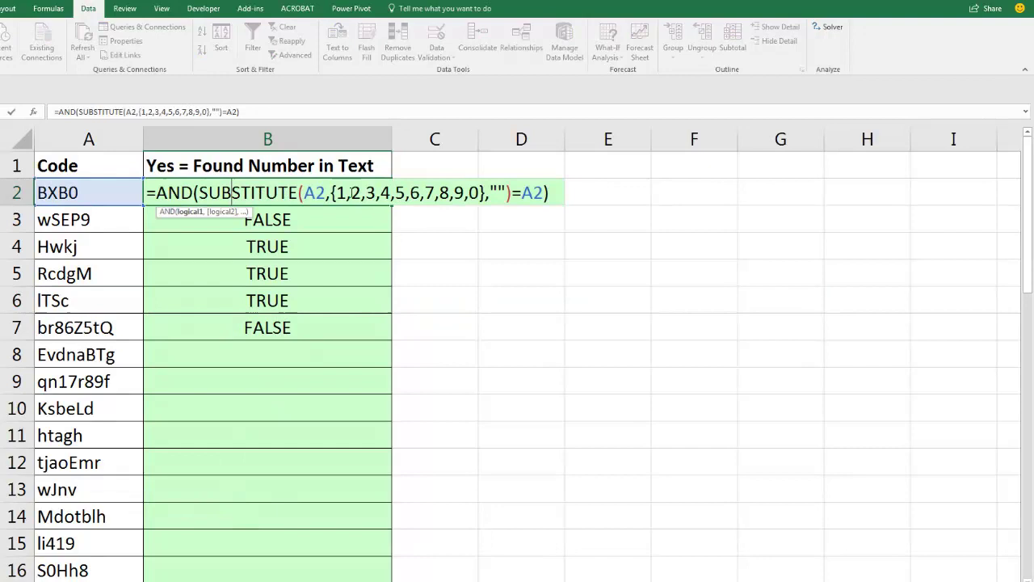
left_click(352, 200)
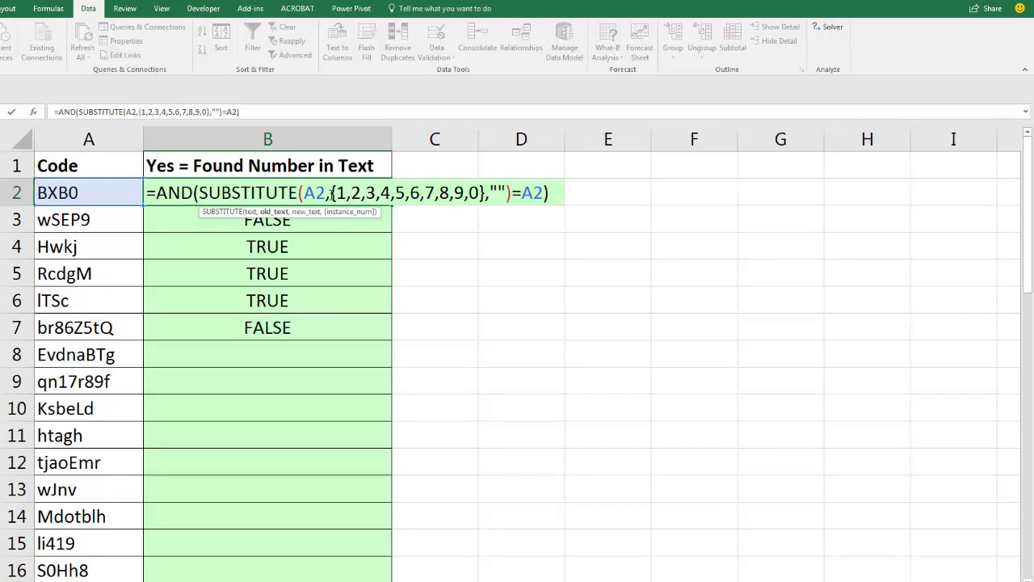
left_click_drag(332, 194, 488, 193)
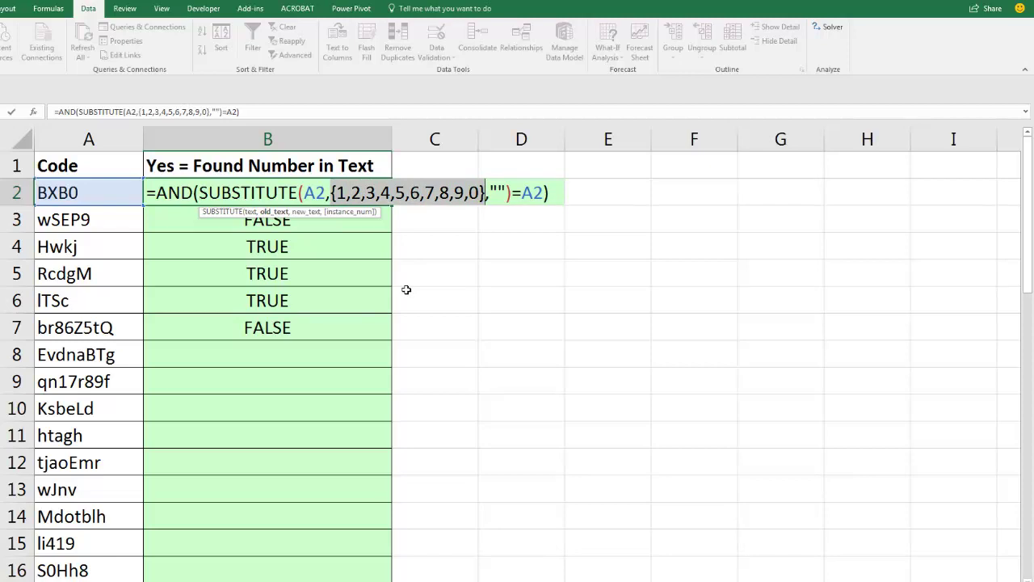
Wrap the B2 AND test in IF returning "No" when equal, otherwise "Yes".
left_click(157, 194)
type("IF")
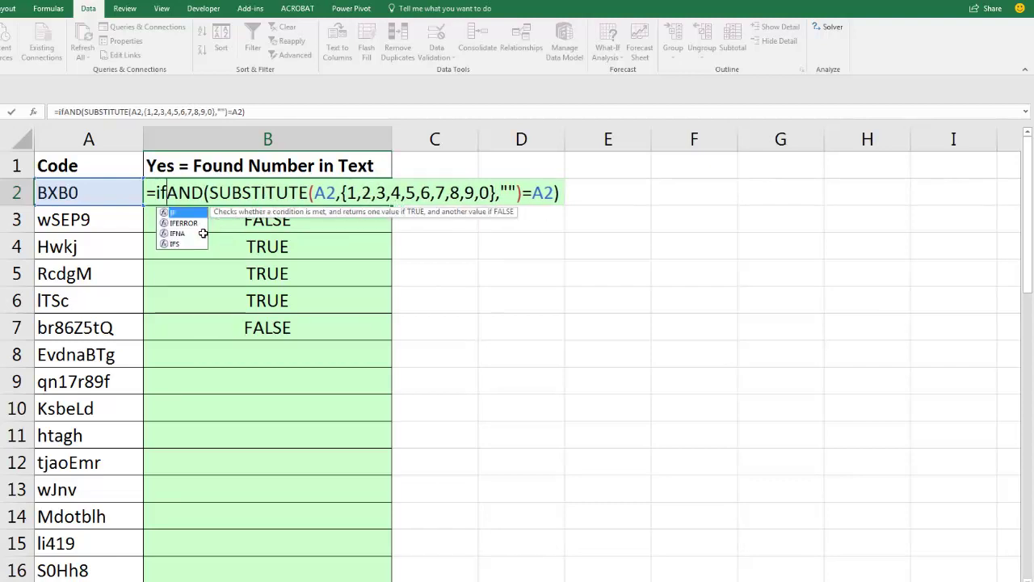
type("(")
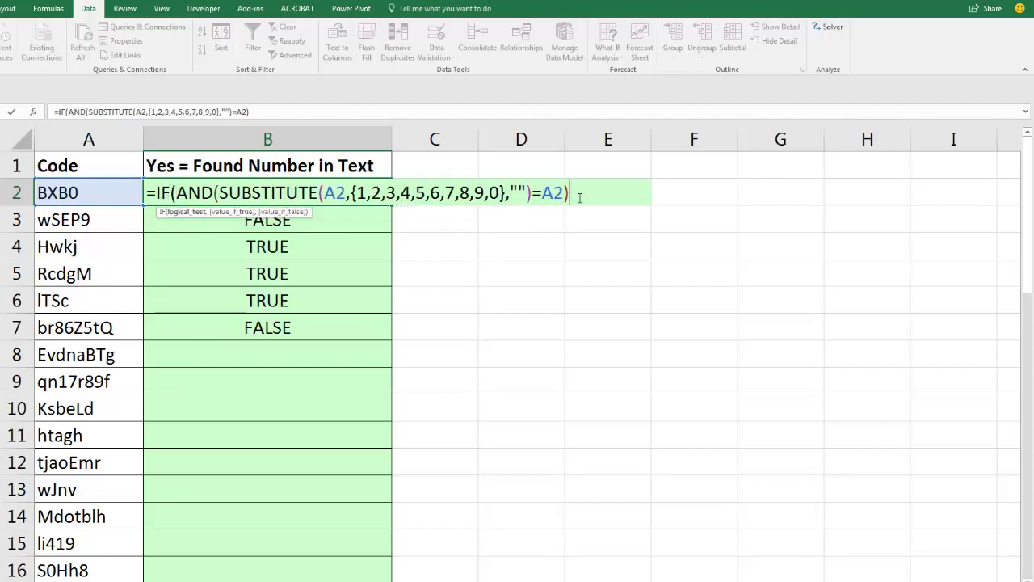
type(",")
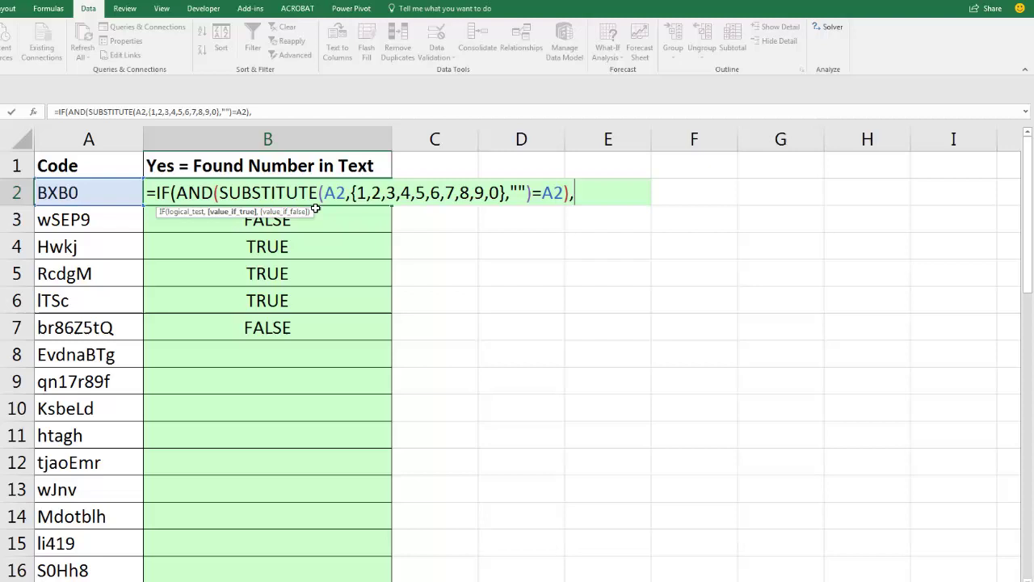
type("\"")
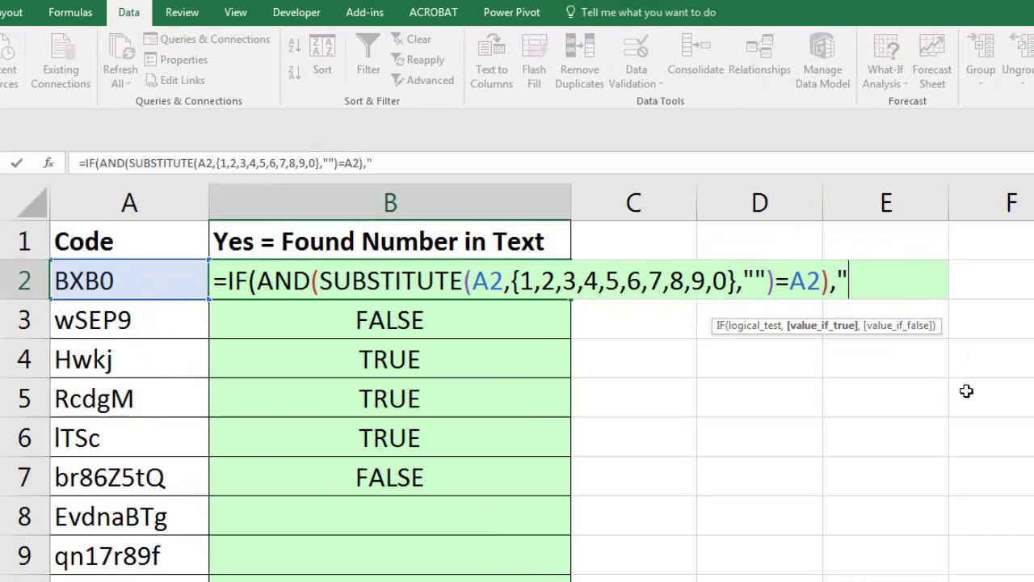
type("No\"")
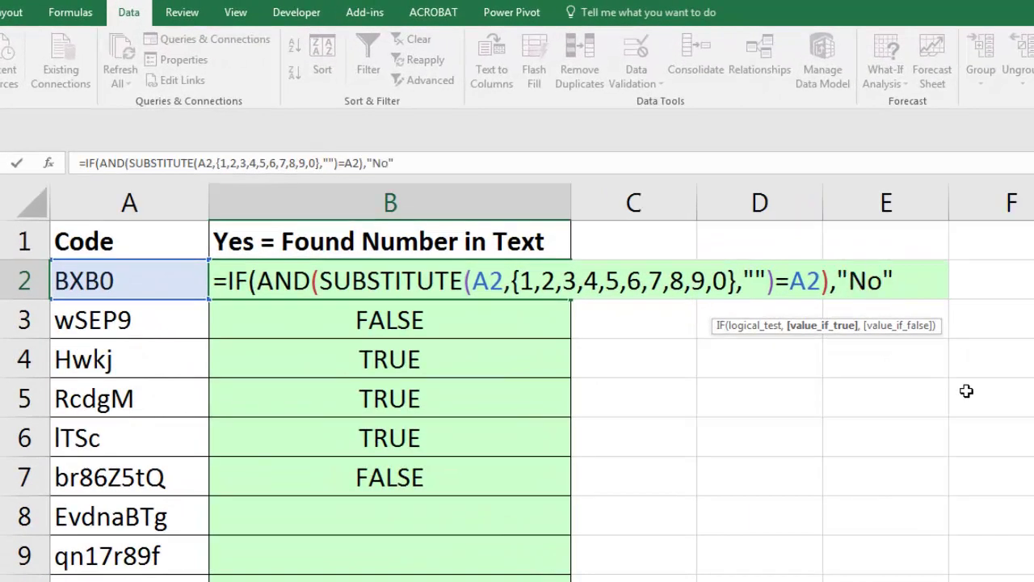
type(",\"Yers")
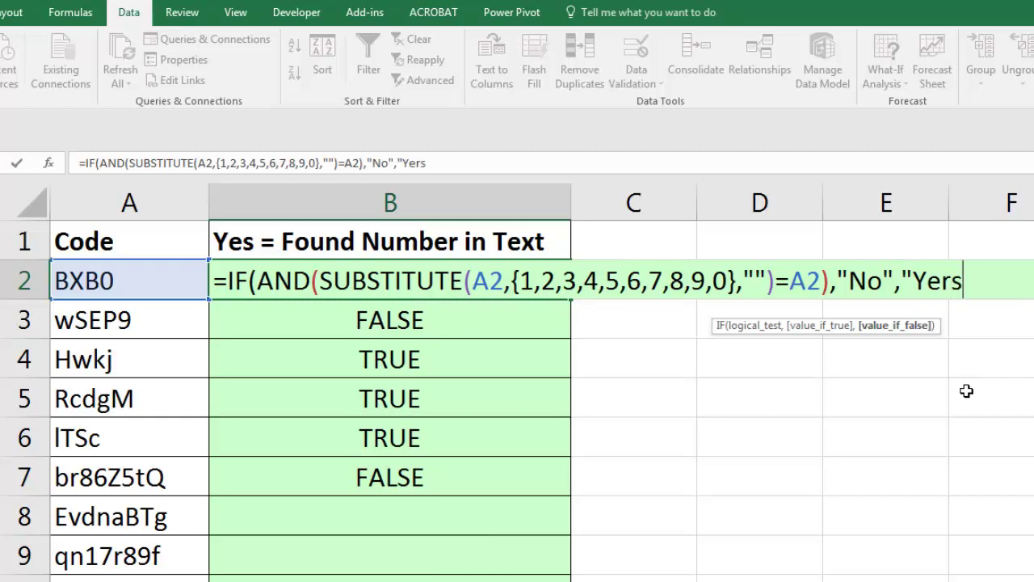
key("BackSpace")
key("BackSpace")
type("s\"")
type(")")
key("ctrl+Return")
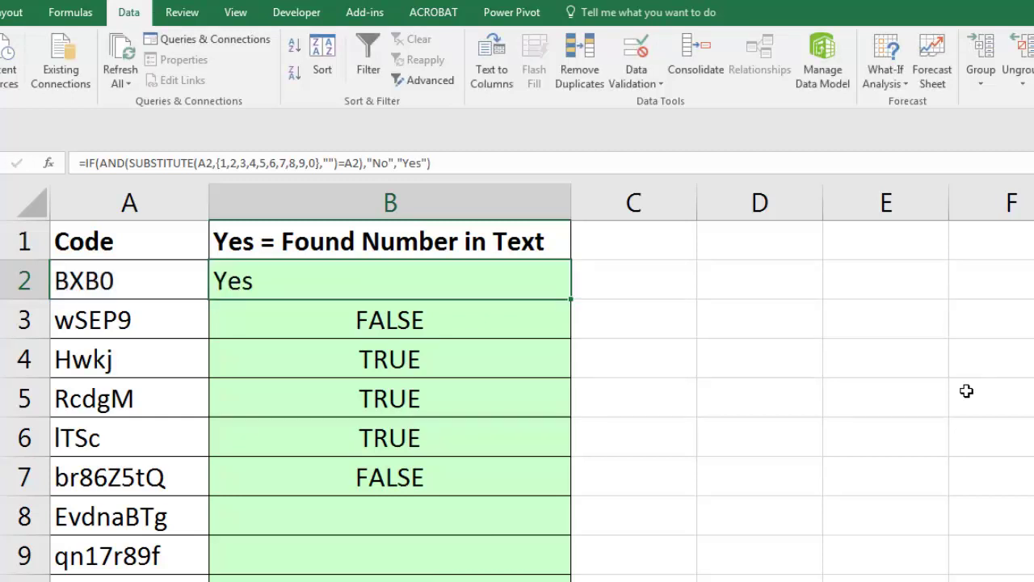
Fill the Yes/No formula down the code list and check row 7's formula.
left_click_drag(571, 299, 395, 493)
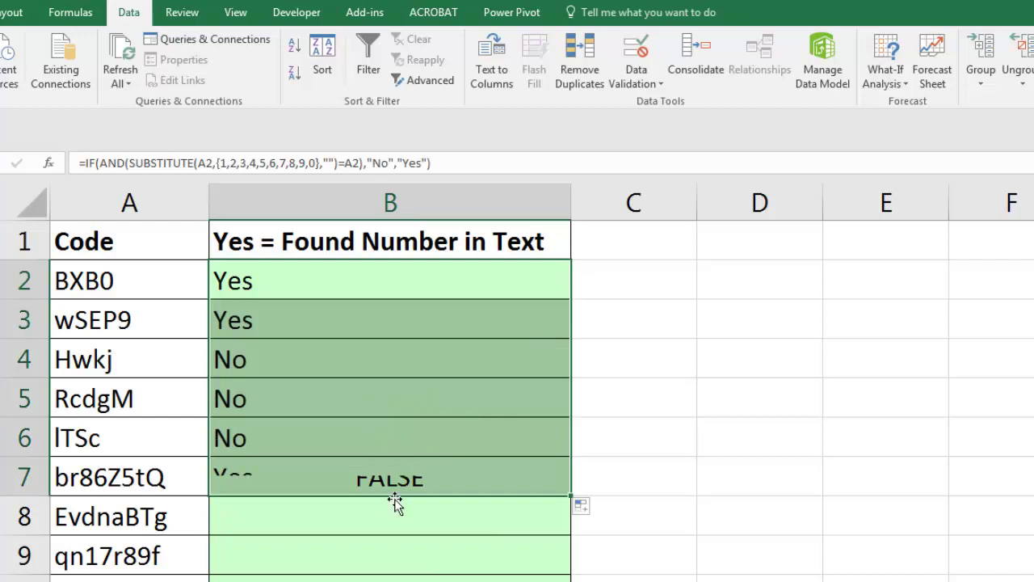
left_click(388, 480)
double_click(436, 281)
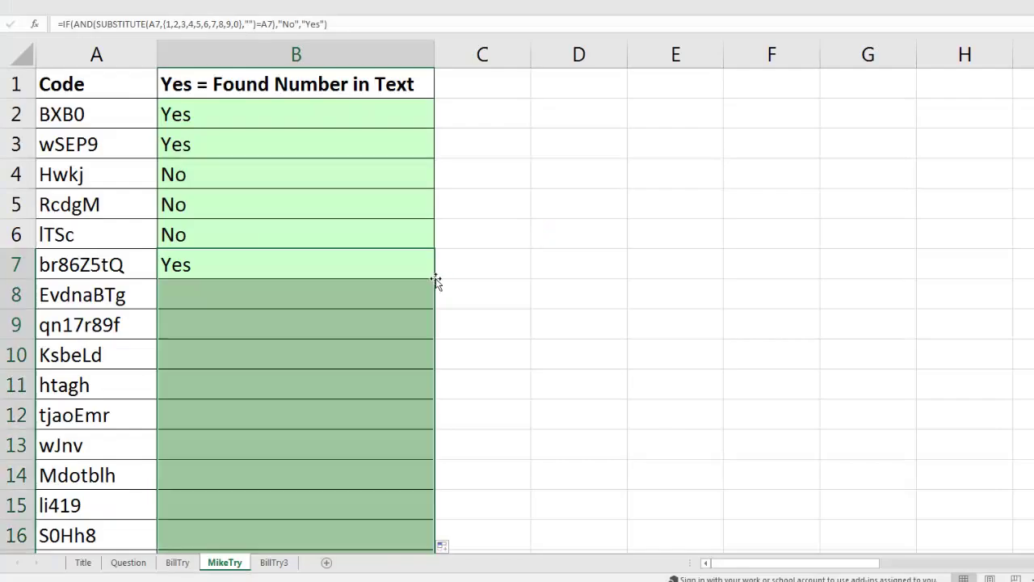
left_click(289, 254)
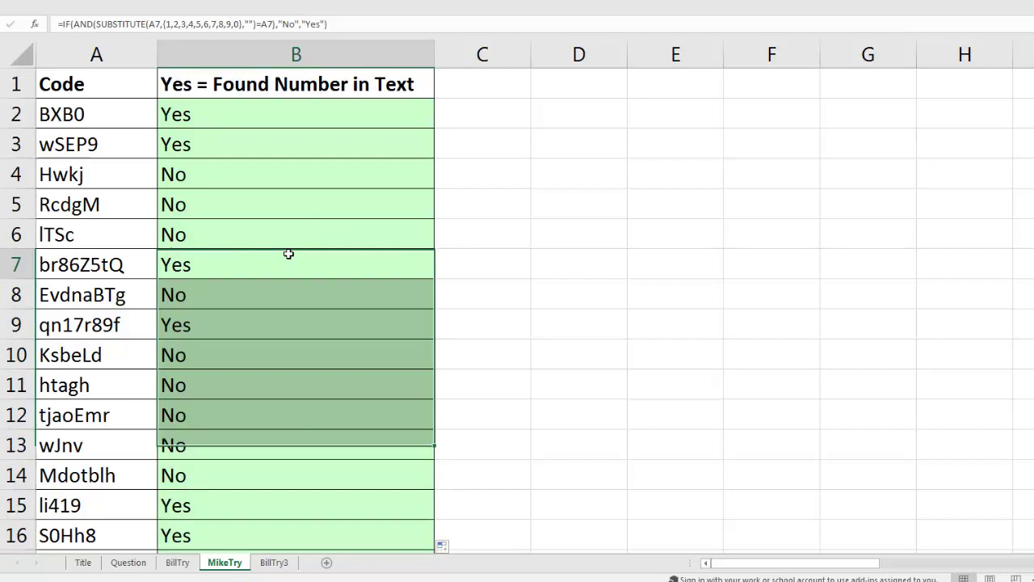
key("F2")
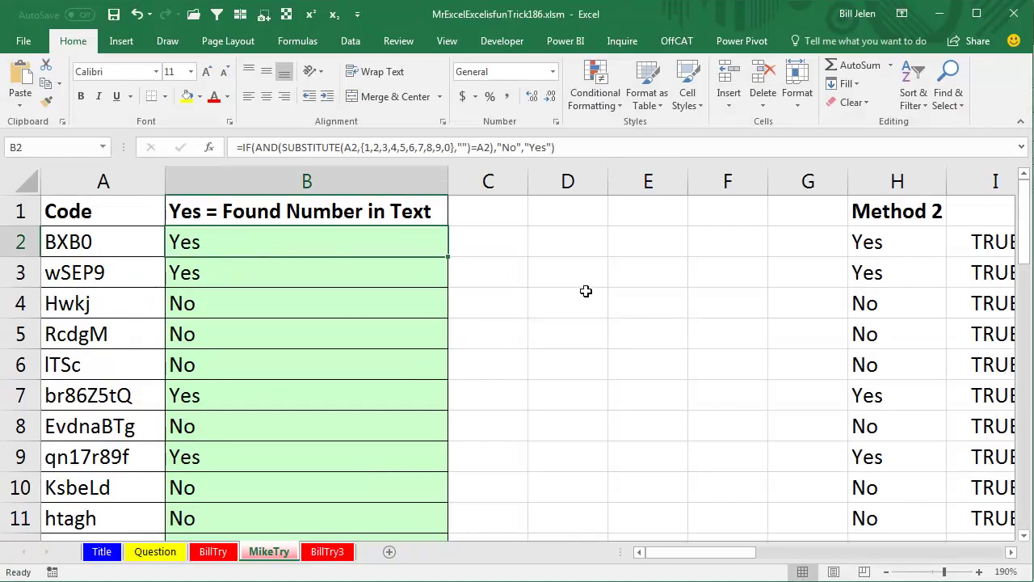
Leave B7's formula unchanged and select B1 on Duel186's BillTry3 sheet.
key("F2")
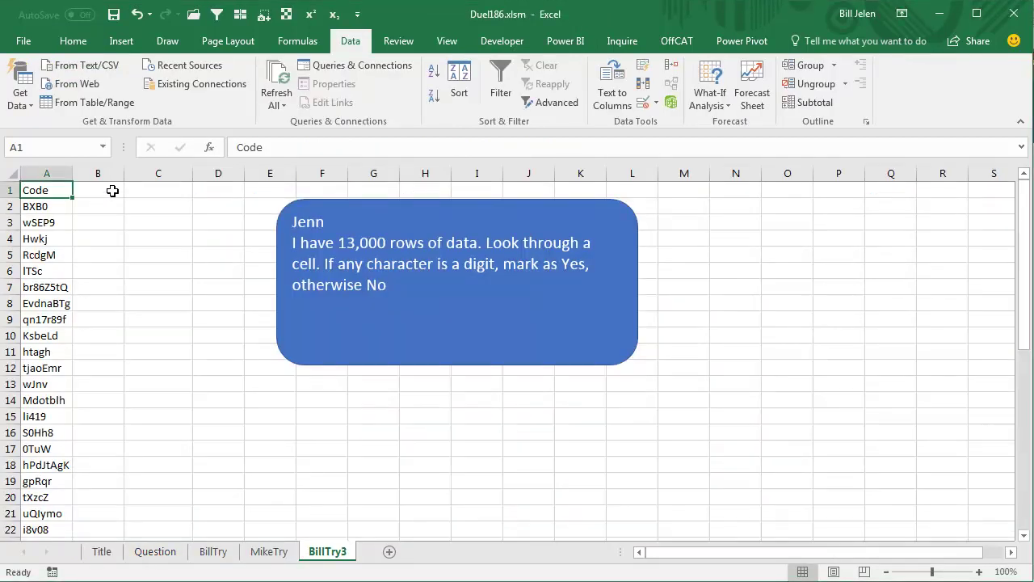
left_click(112, 191)
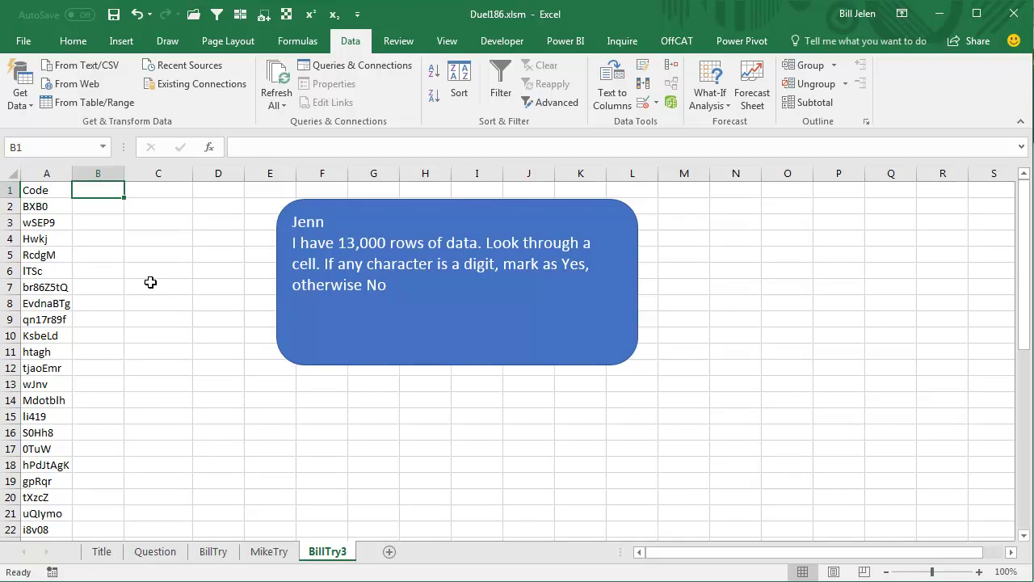
Create Module1 holding the pasted HasNumbers function (Numbers if any digit, else Alpha).
key("alt+F11")
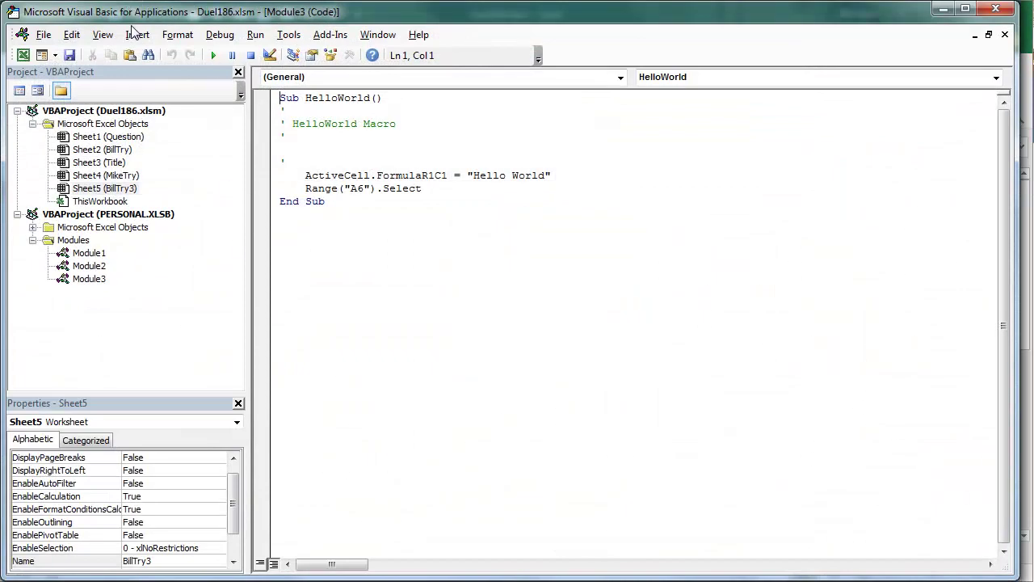
left_click(135, 34)
left_click(80, 86)
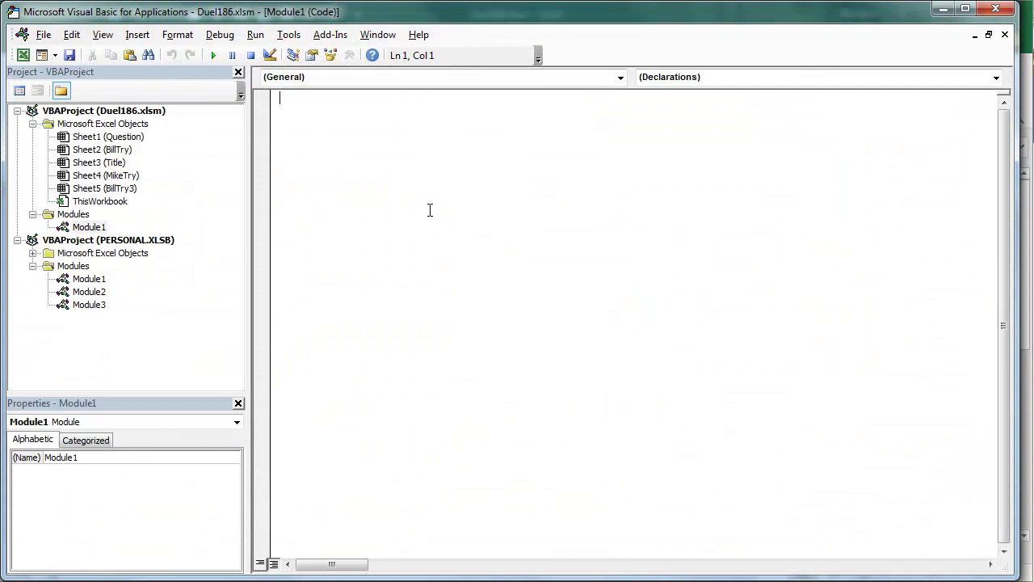
type("Function HasNumbers(MyValue)     HasNumbers = \"Alpha\"     For i = 1 To Len(MyValue)         x = Asc(Mid(MyValue, i, 1))         Select Case x             Case 48 To 57                 HasNumbers = \"Numbers\"                 Exit Function         End Select     Next i End Function")
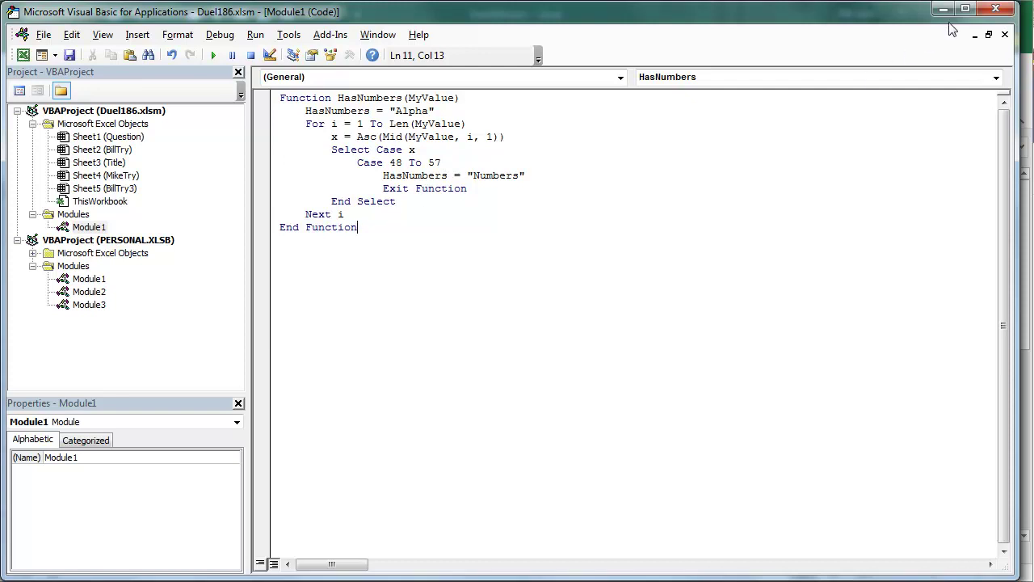
left_click(995, 8)
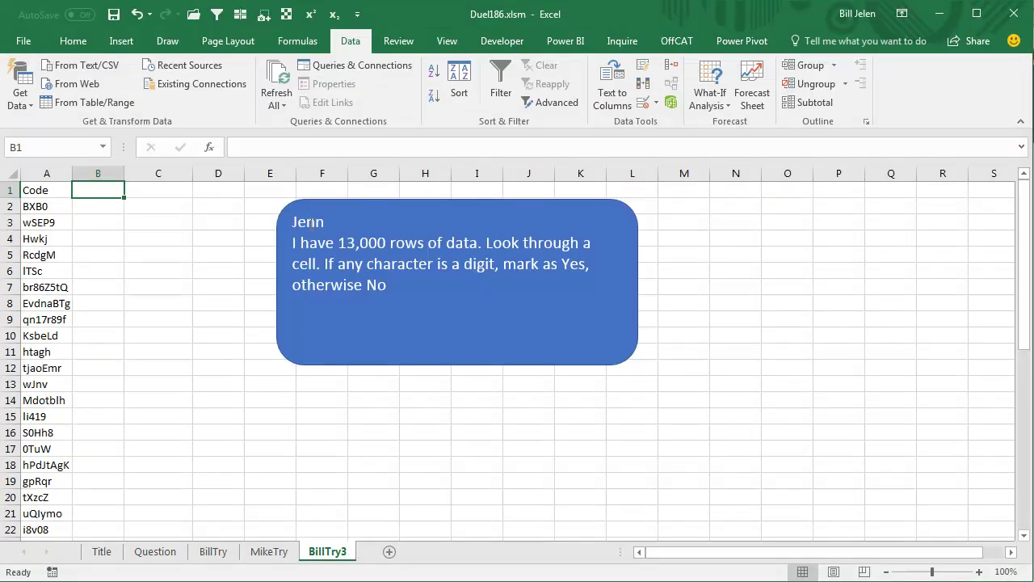
Head B1 'Result', enter =HasNumbers(A2) in B2 and fill it down the code list.
type("Result")
key("Return")
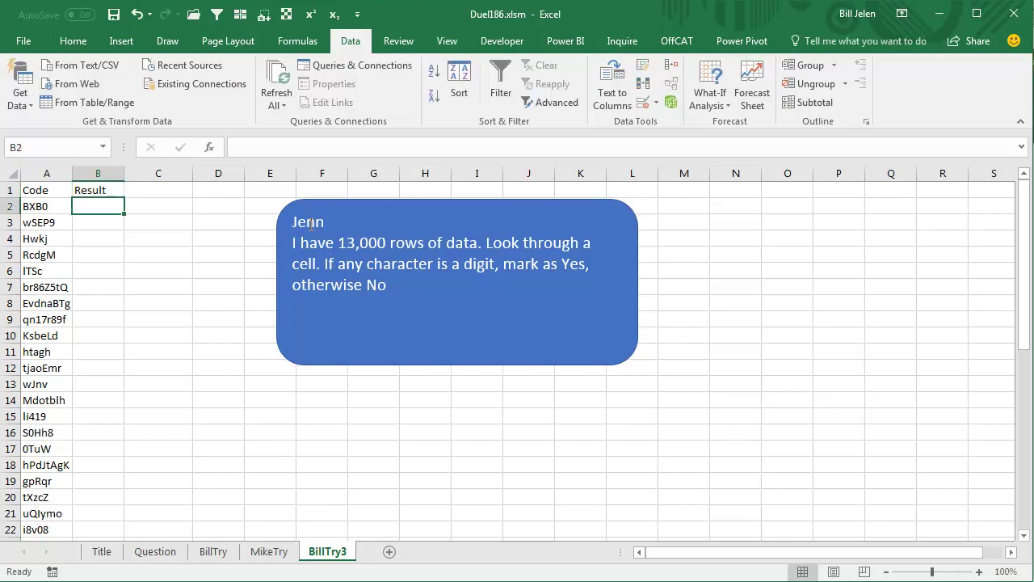
type("=Has")
key("Tab")
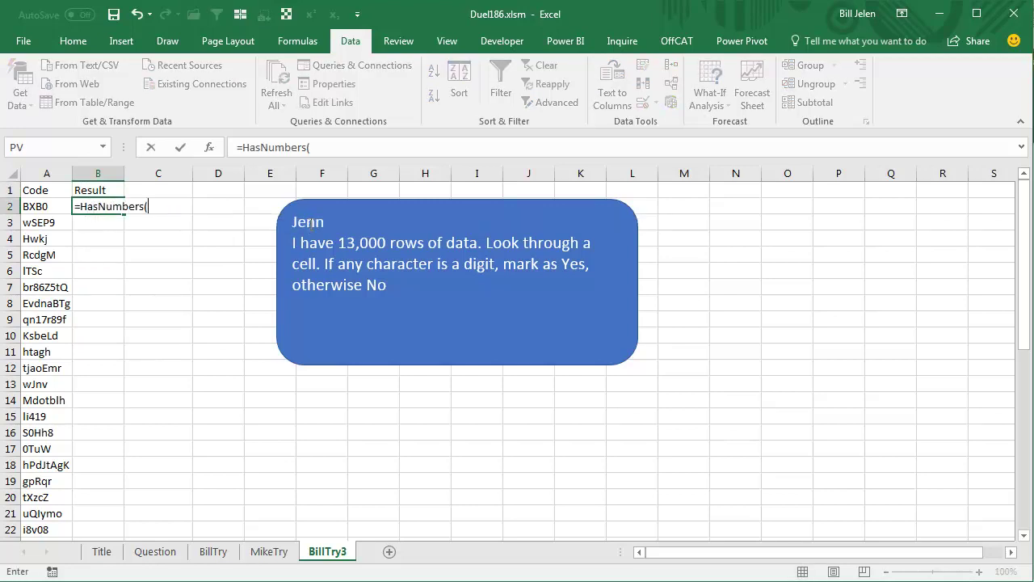
key("Left")
type(")")
key("ctrl+Return")
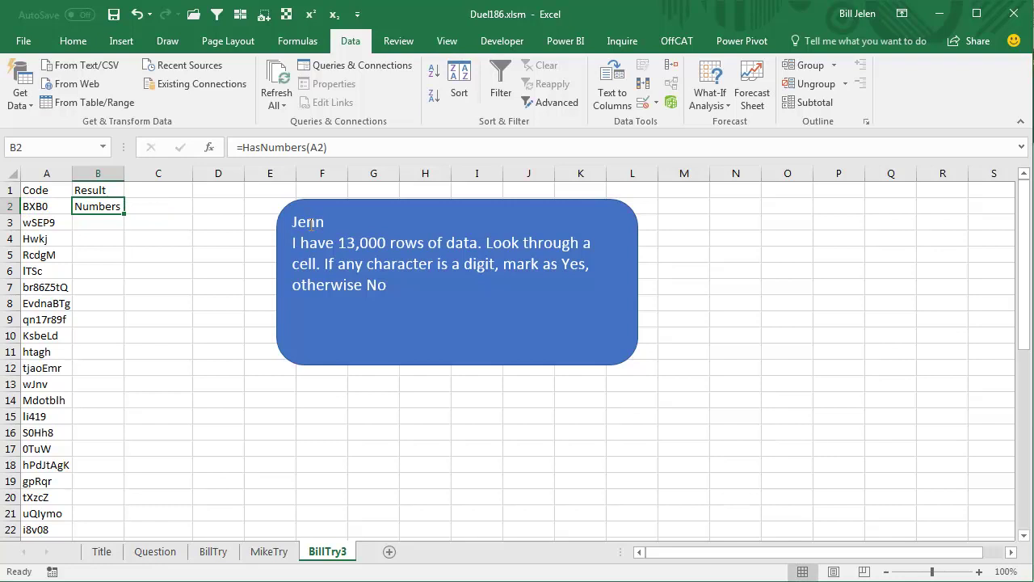
double_click(125, 216)
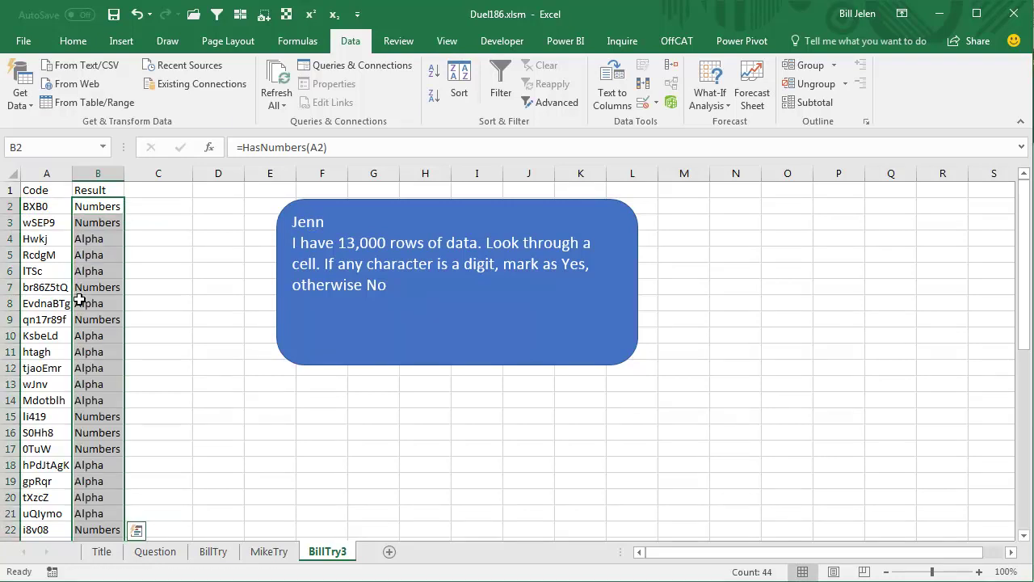